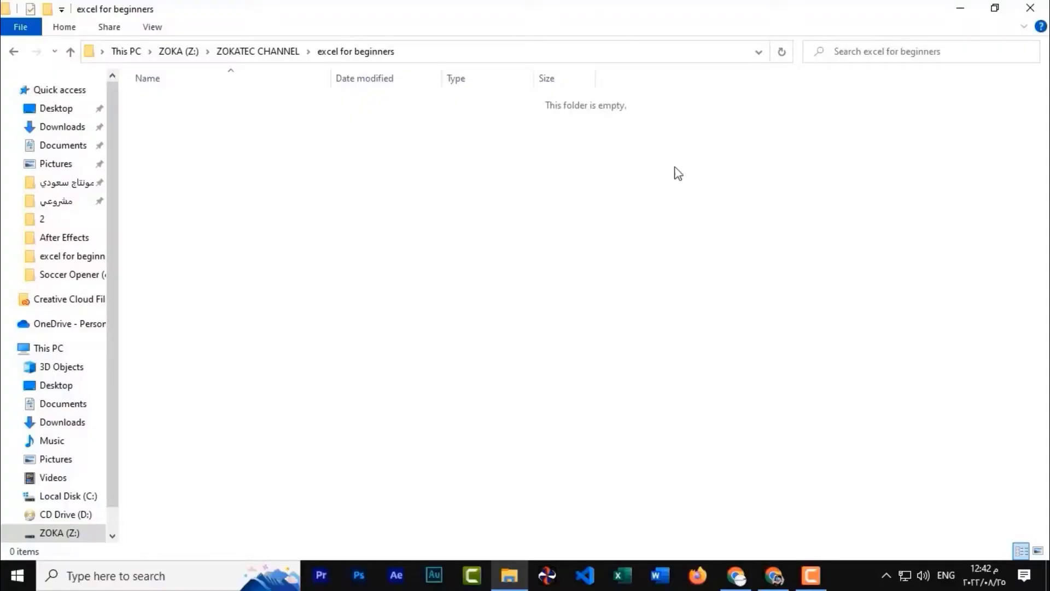
Step: Create a new Microsoft Excel Worksheet named ZOKATEC in the excel for beginners folder and open it
key(super+d)
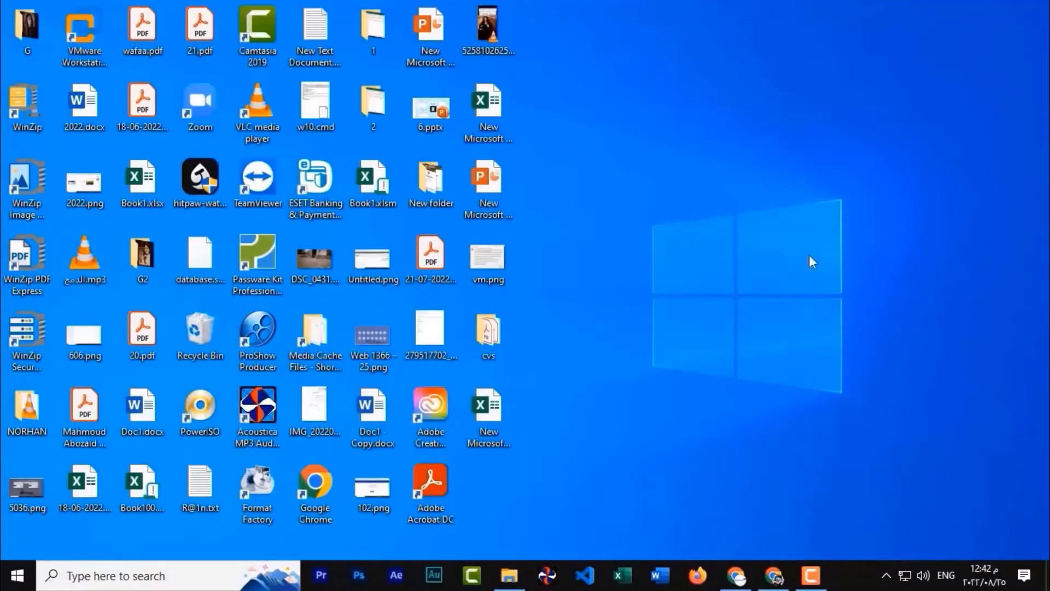
click(514, 576)
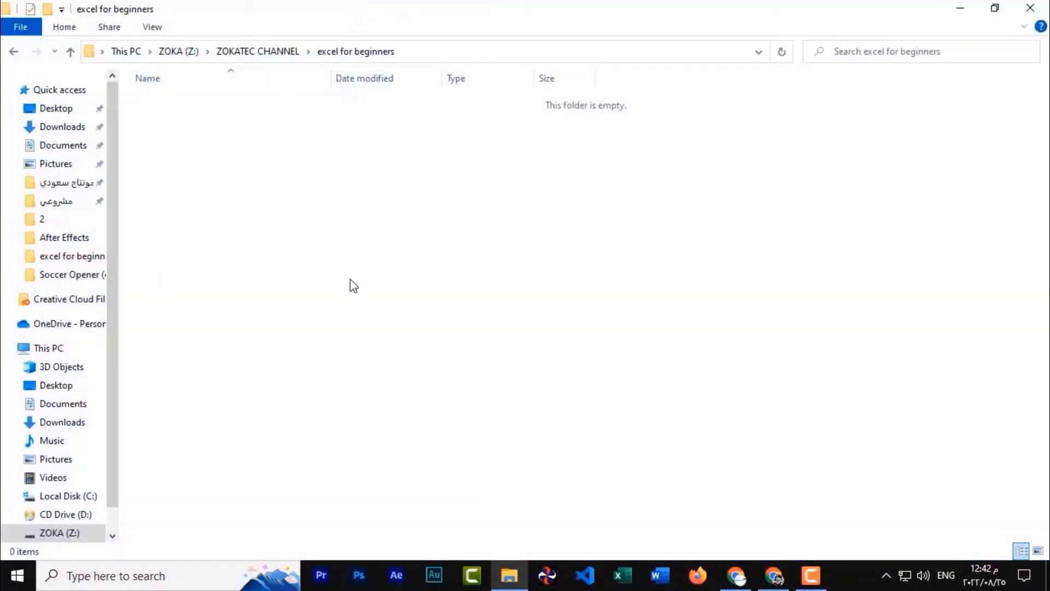
right_click(240, 159)
right_click(212, 109)
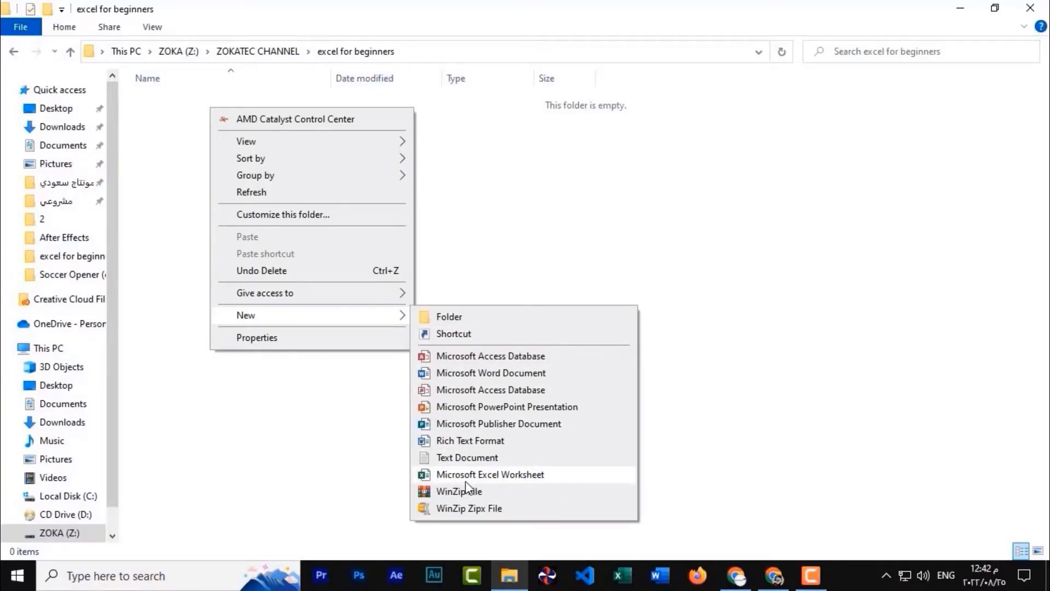
click(498, 476)
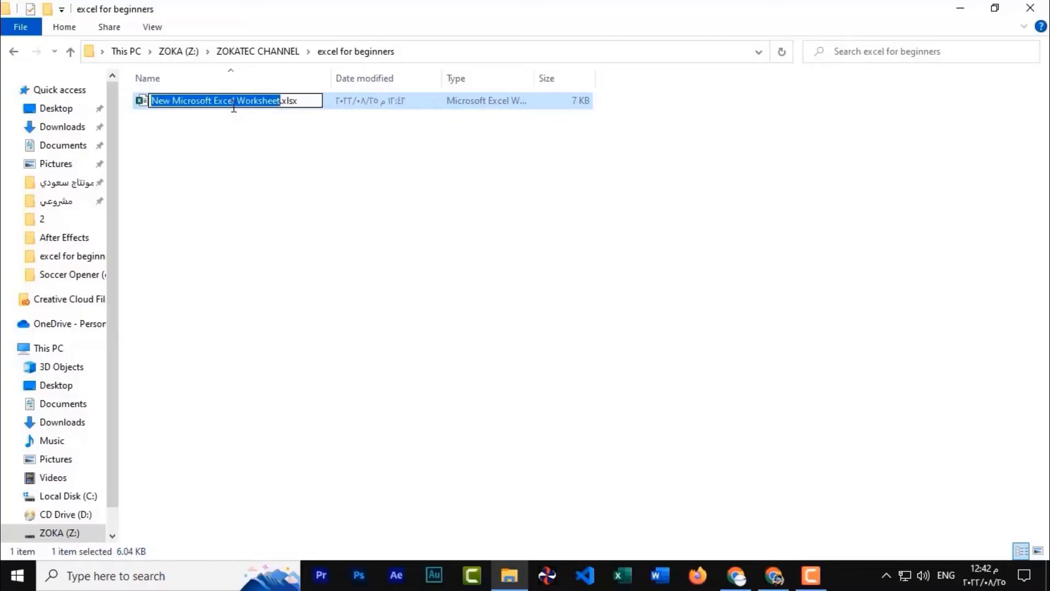
text(ZOKATEC)
key(Return)
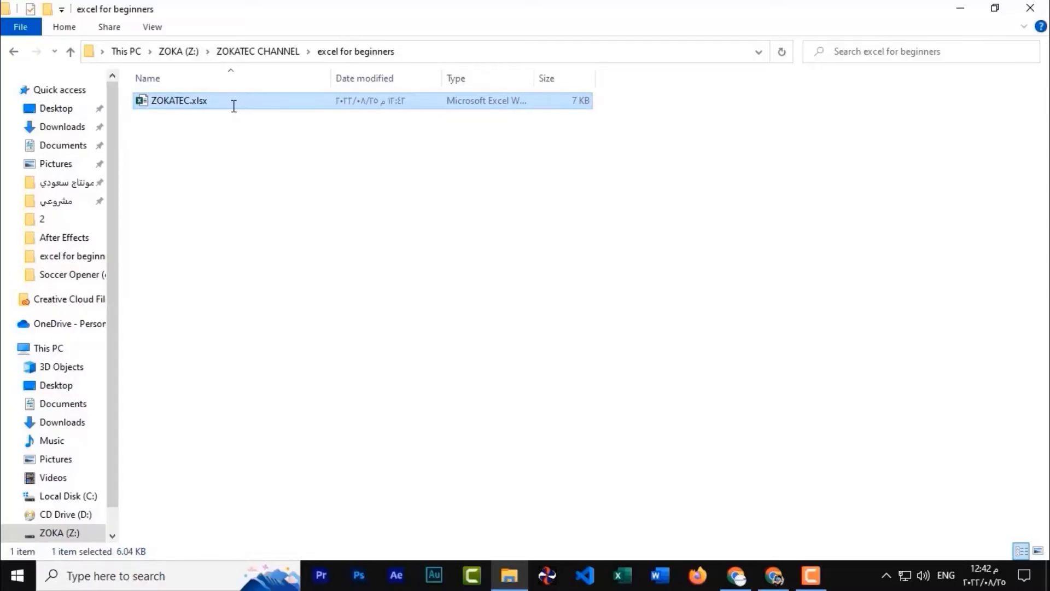
double_click(234, 106)
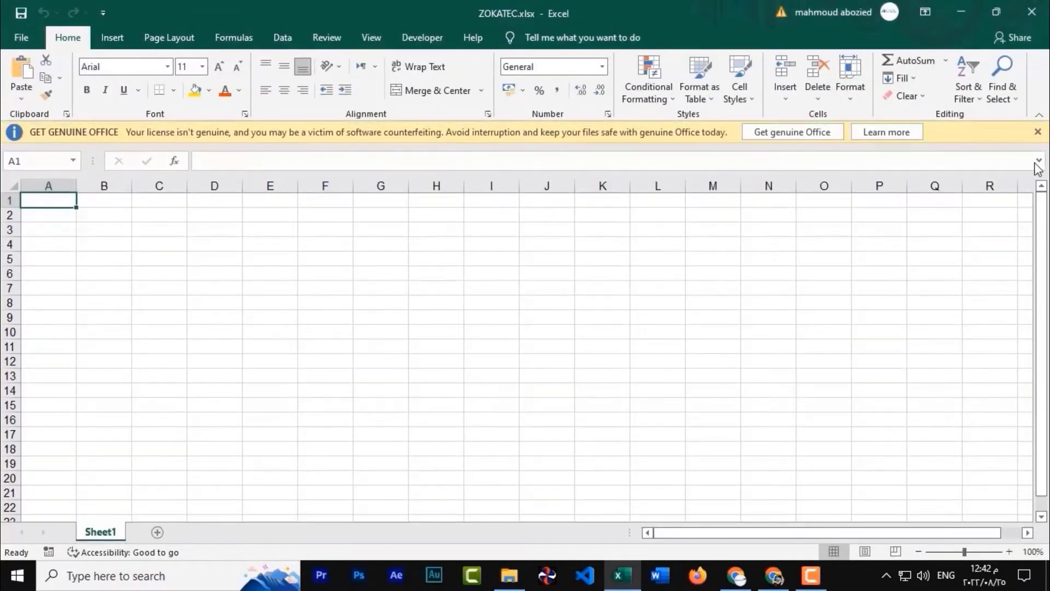
Step: Close the GET GENUINE OFFICE warning bar and bring the ZOKATEC workbook back to the front
click(1038, 132)
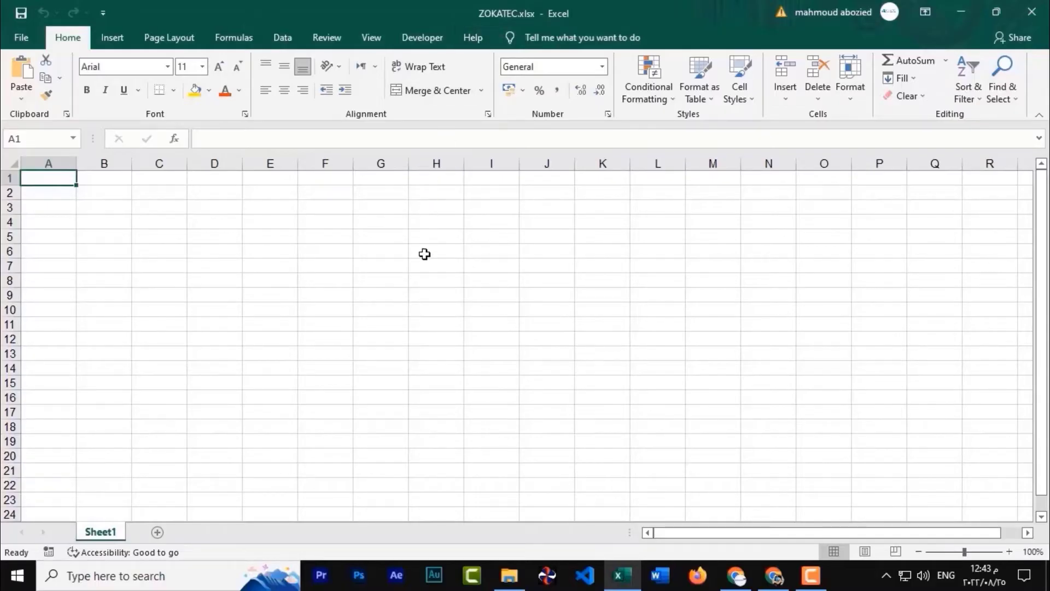
click(961, 12)
mouse_move(390, 151)
mouse_down()
mouse_move(281, 94)
mouse_move(142, 87)
mouse_up()
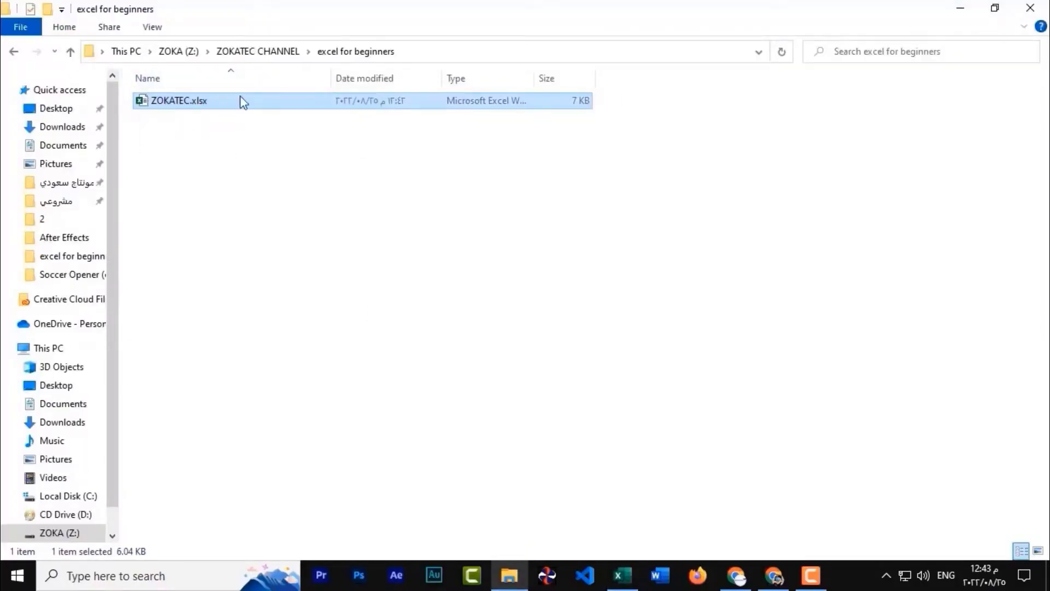
click(622, 575)
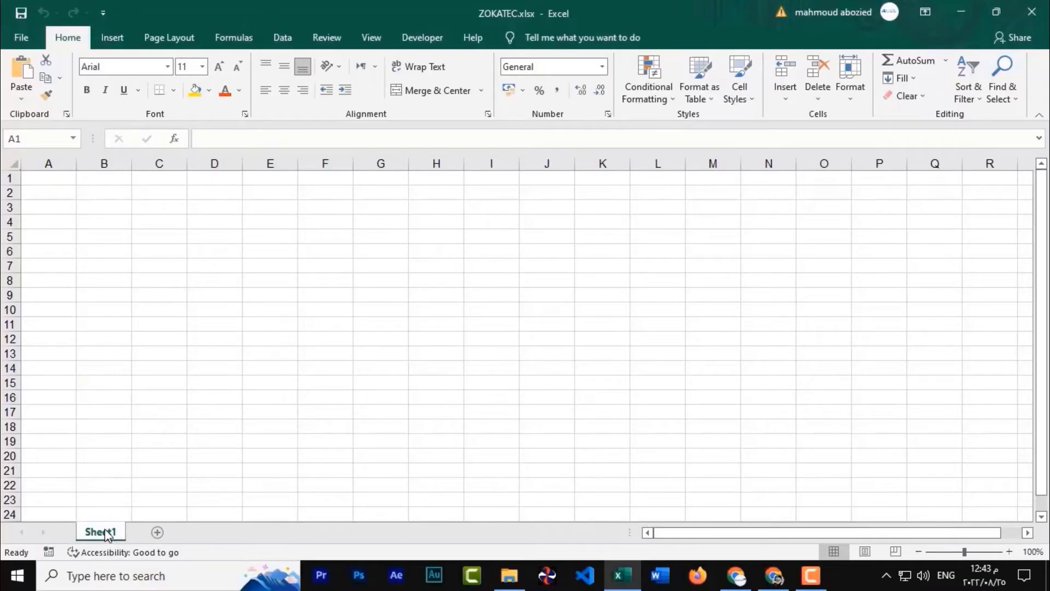
Step: Add Sheet2, Sheet3 and Sheet4 with the New Sheet (+) button
click(157, 532)
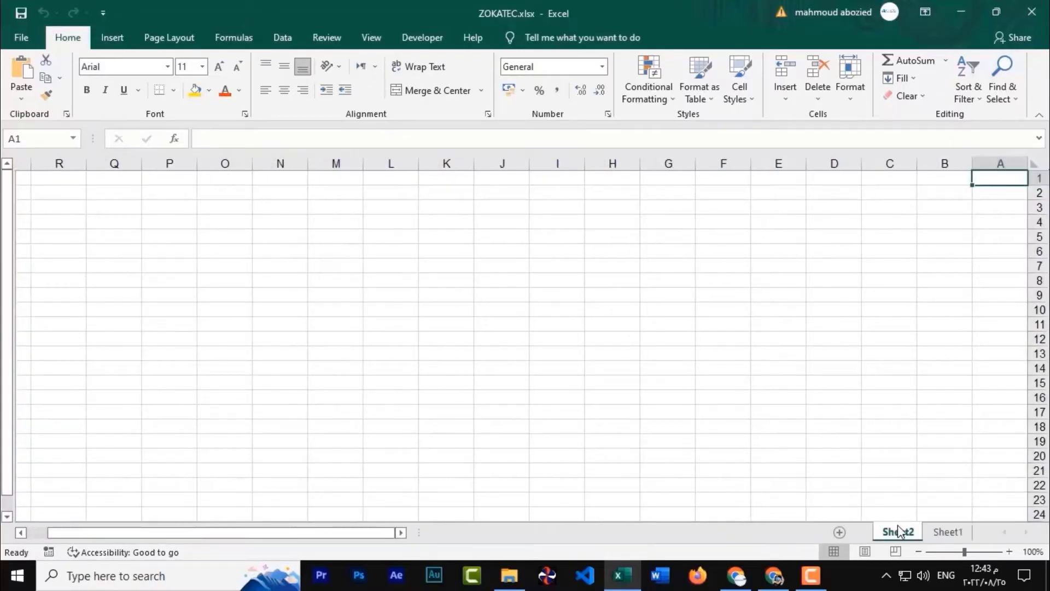
click(838, 533)
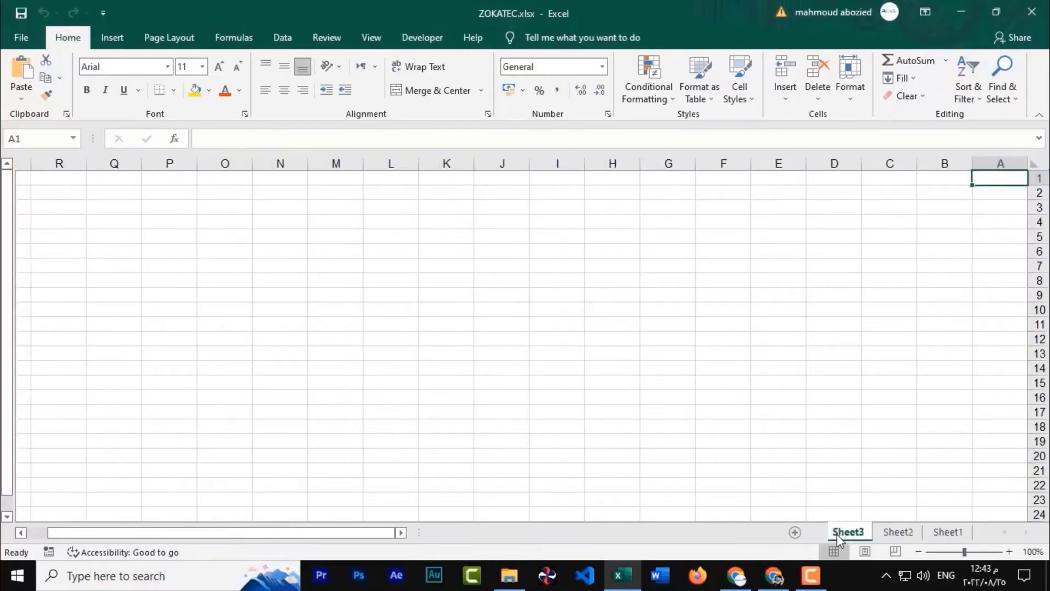
click(785, 533)
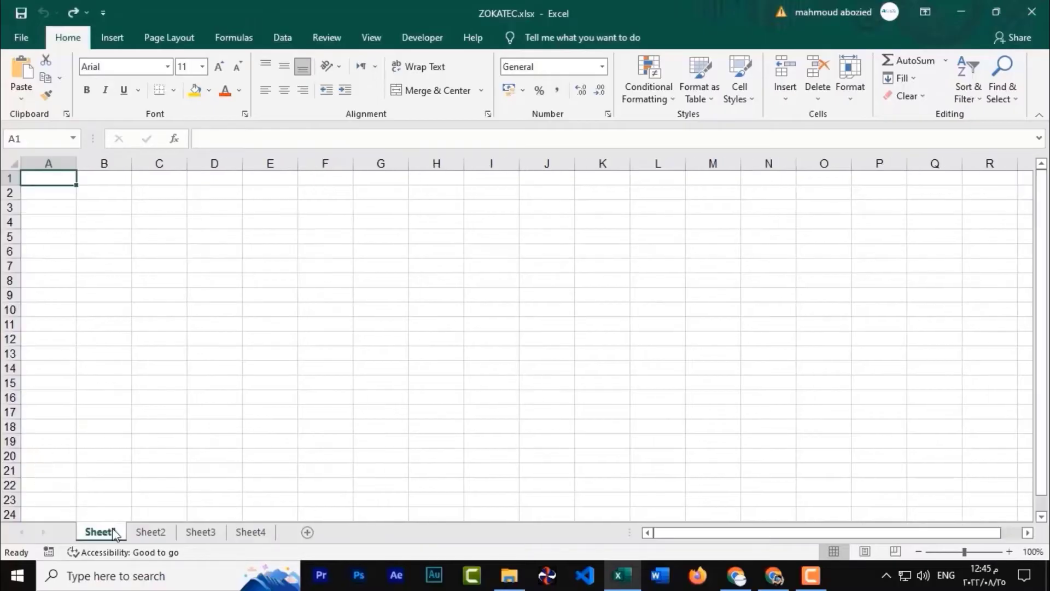
Step: Rename the Sheet1 tab to ZOKA using its Rename option
double_click(104, 532)
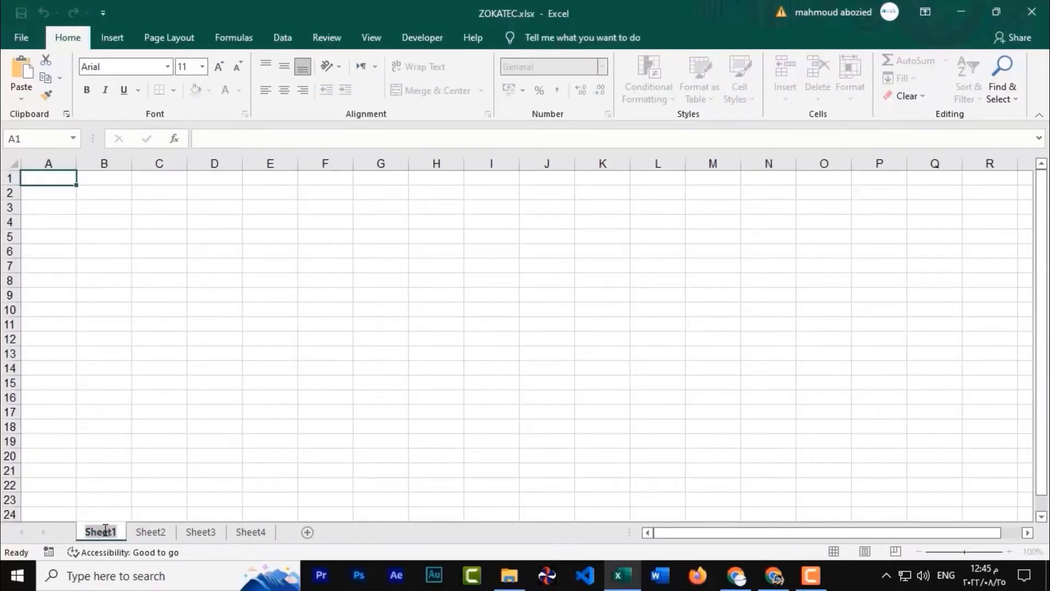
click(144, 498)
double_click(111, 533)
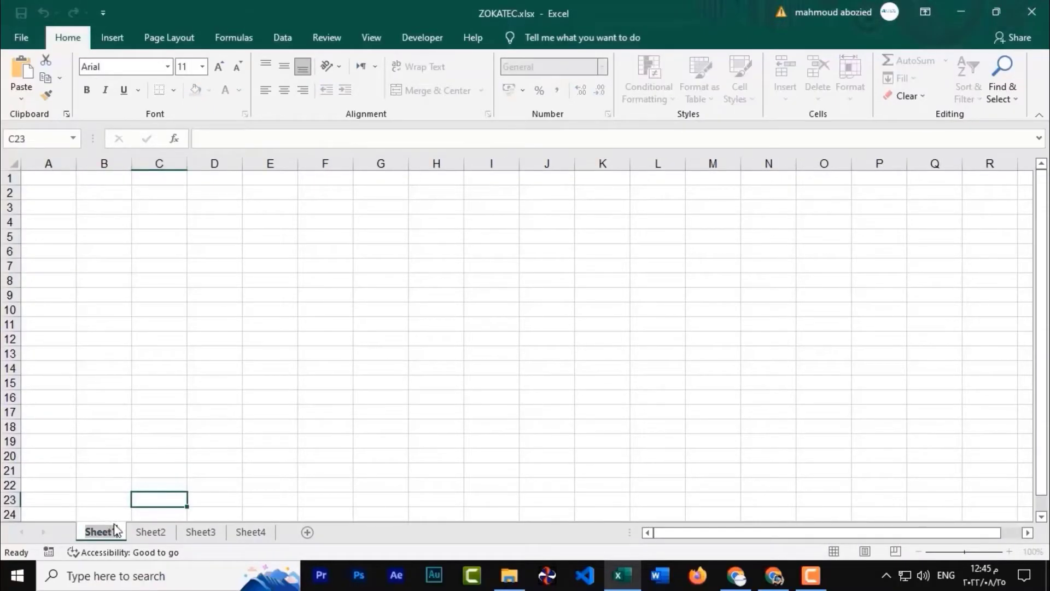
click(198, 472)
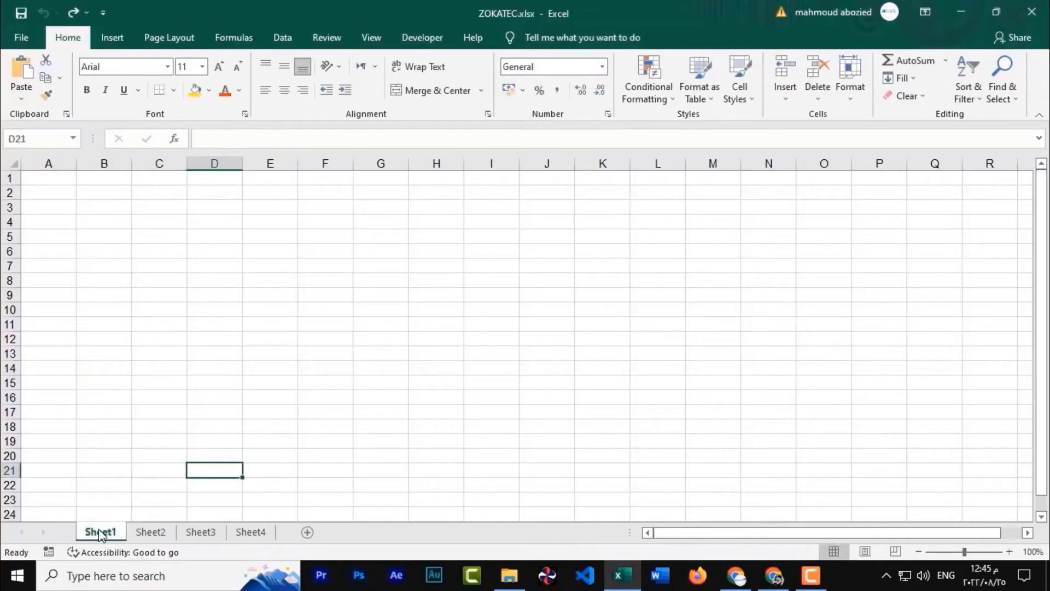
right_click(100, 535)
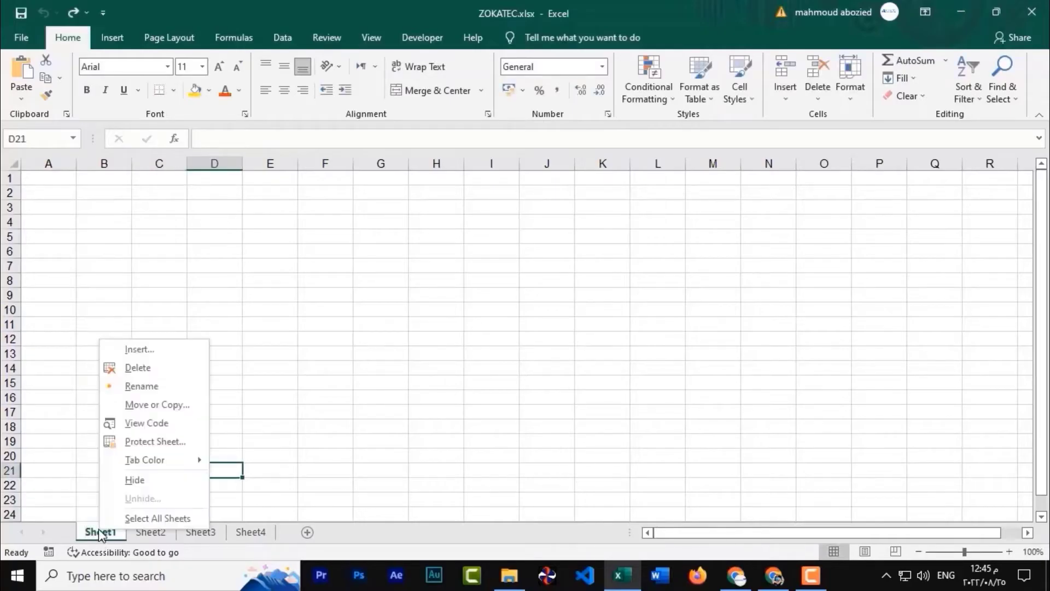
click(189, 385)
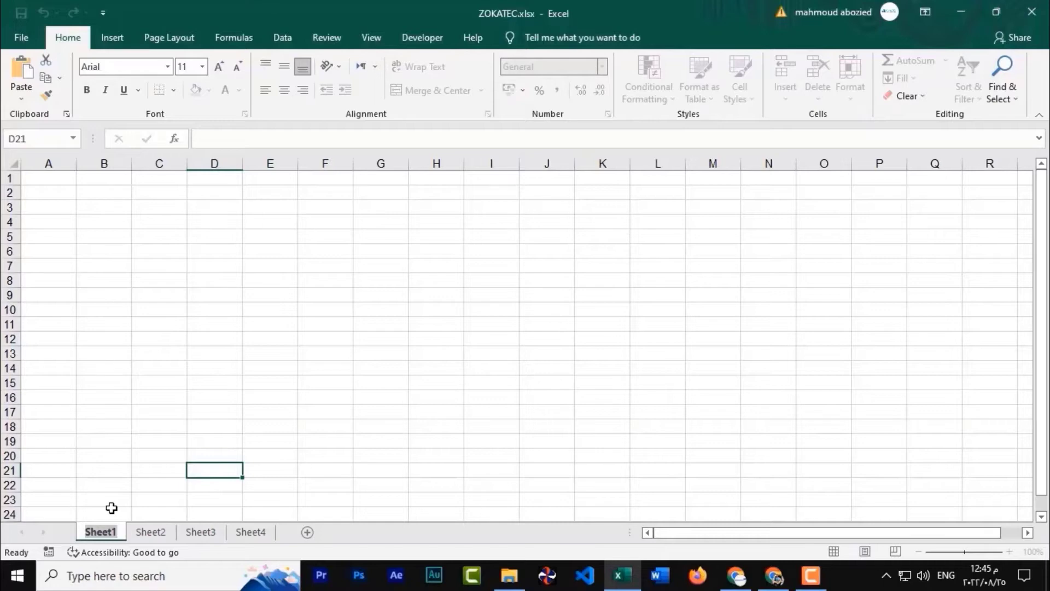
text(ZOKA)
key(Return)
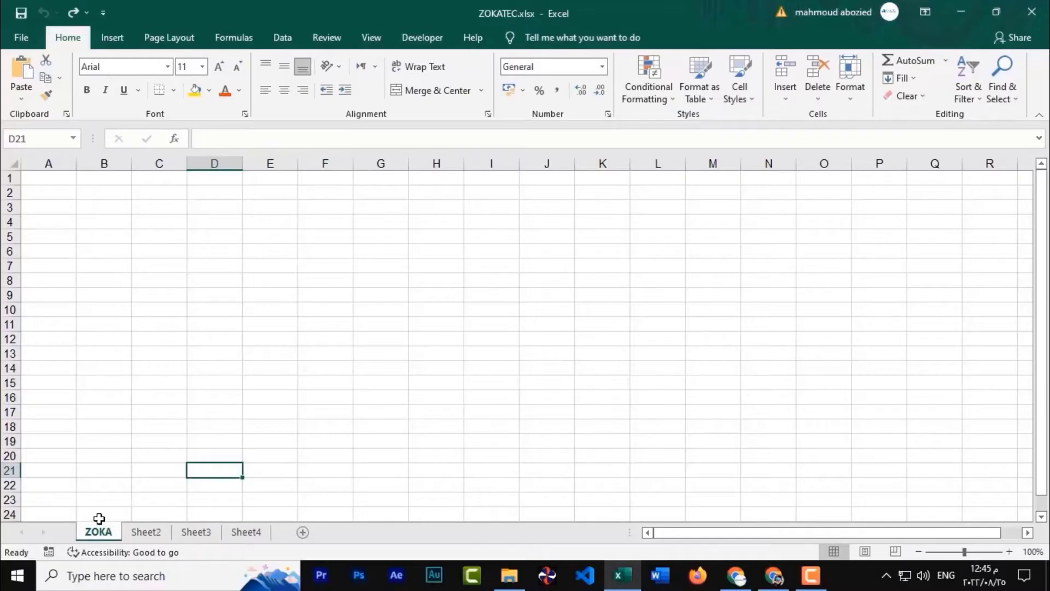
click(91, 513)
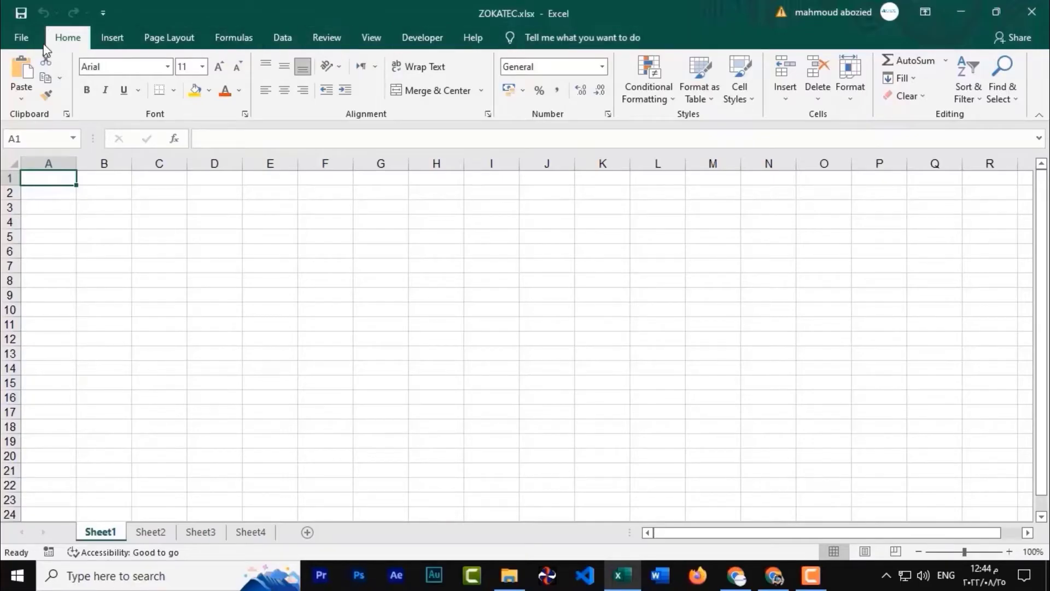
click(115, 36)
click(145, 39)
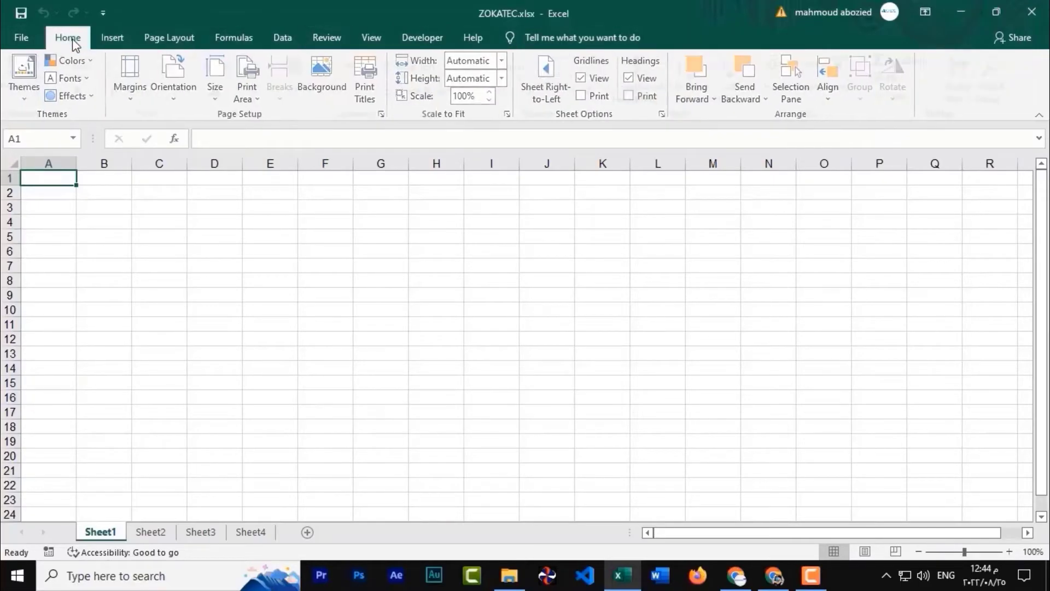
click(68, 38)
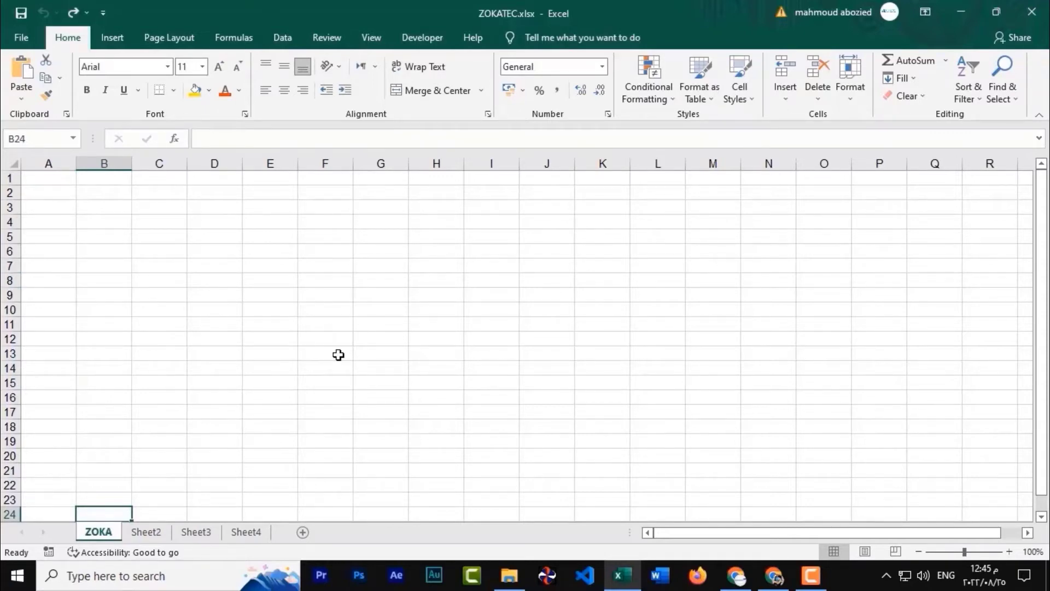
Step: Zoom the ZOKA sheet in to 175% and move the selection up to B2
ctrl+scroll(190, 280, up, 3)
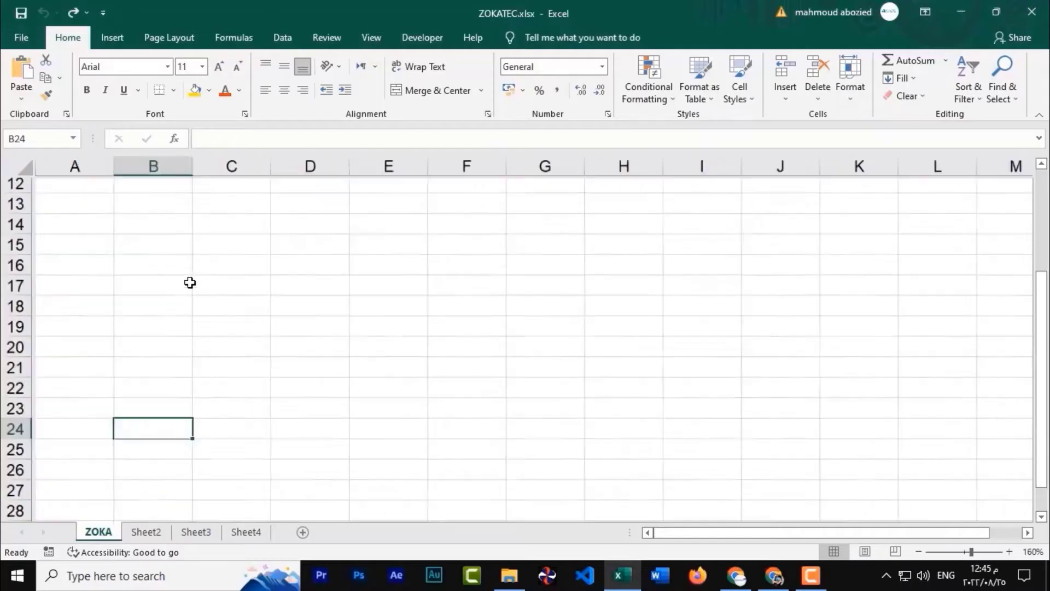
ctrl+scroll(190, 281, up, 2)
scroll(237, 306, up, 1)
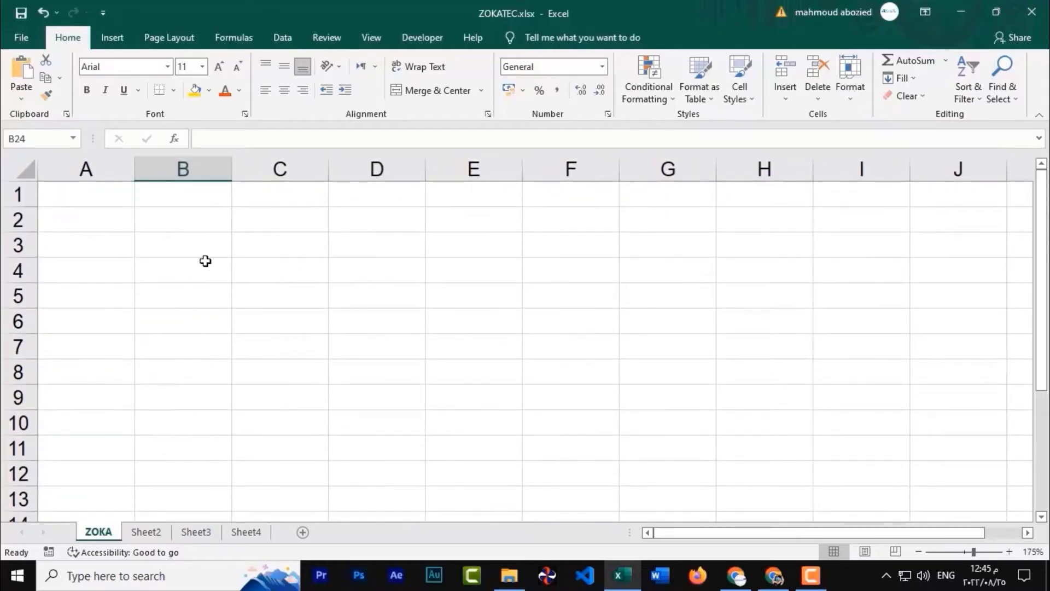
key(ctrl+Up)
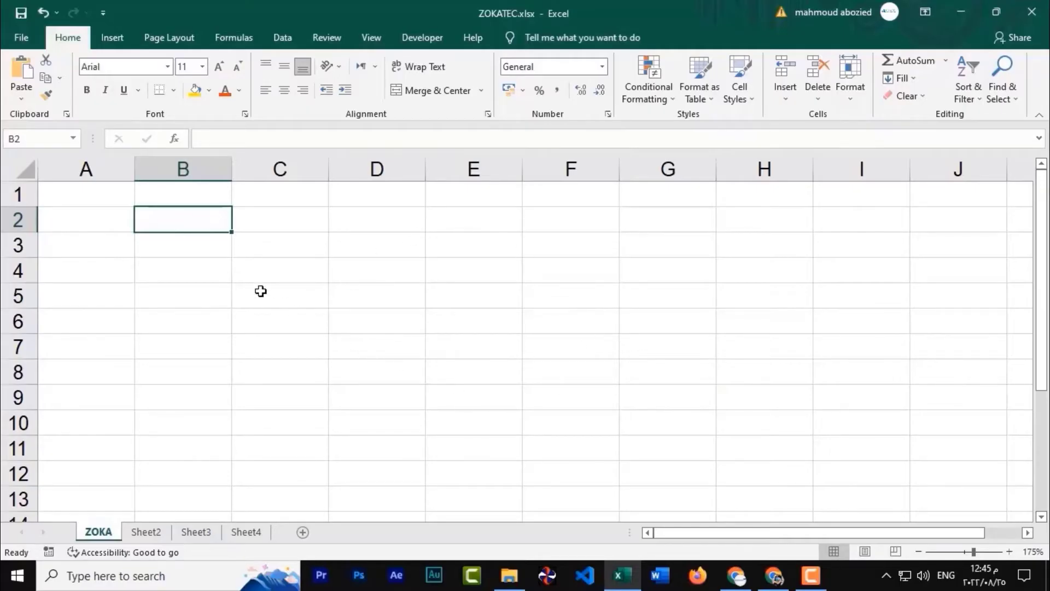
click(203, 168)
click(19, 271)
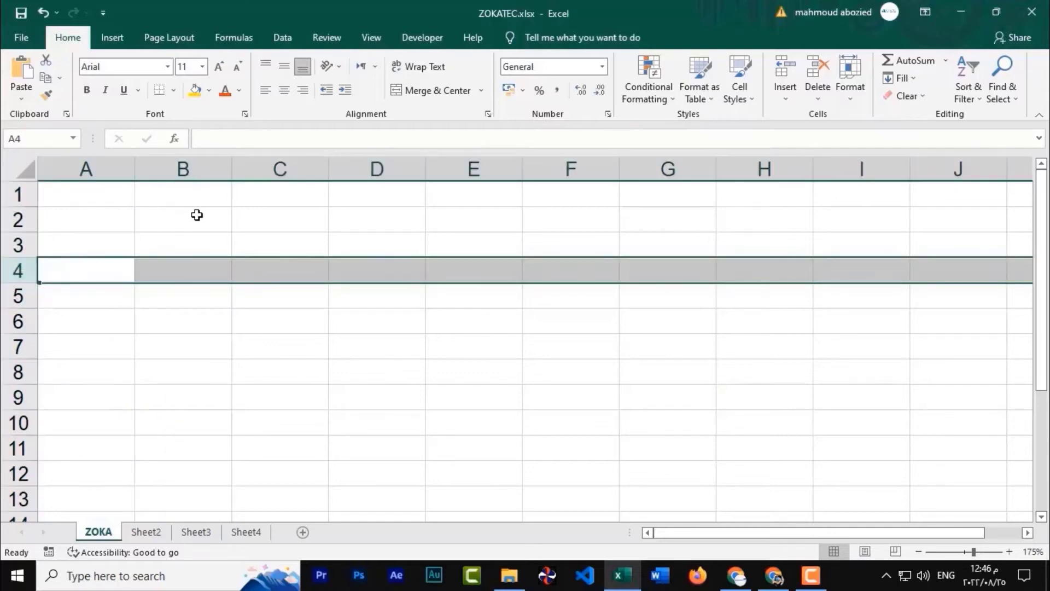
ctrl+click(184, 169)
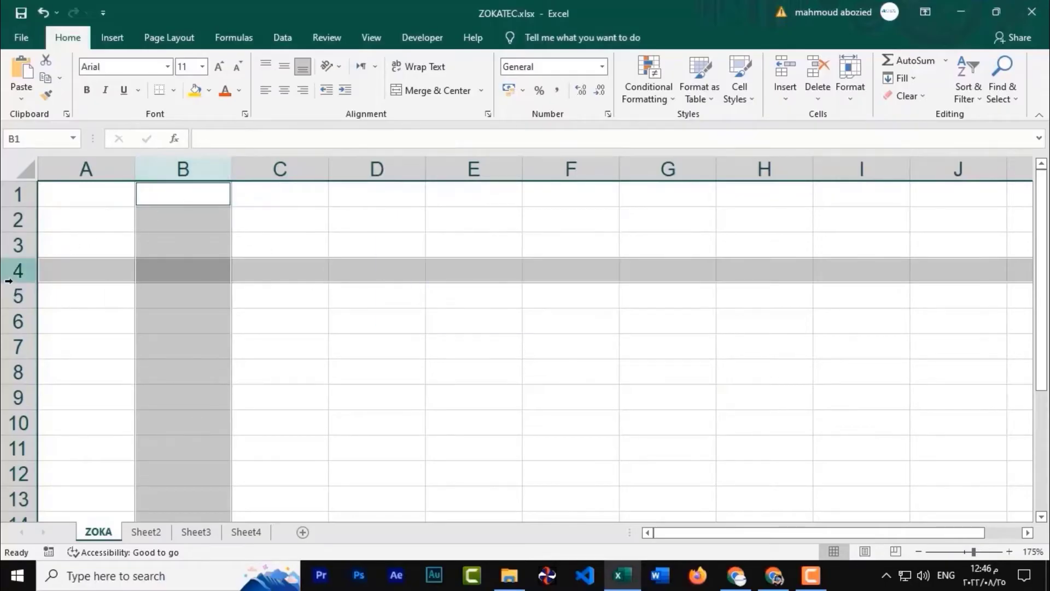
click(104, 310)
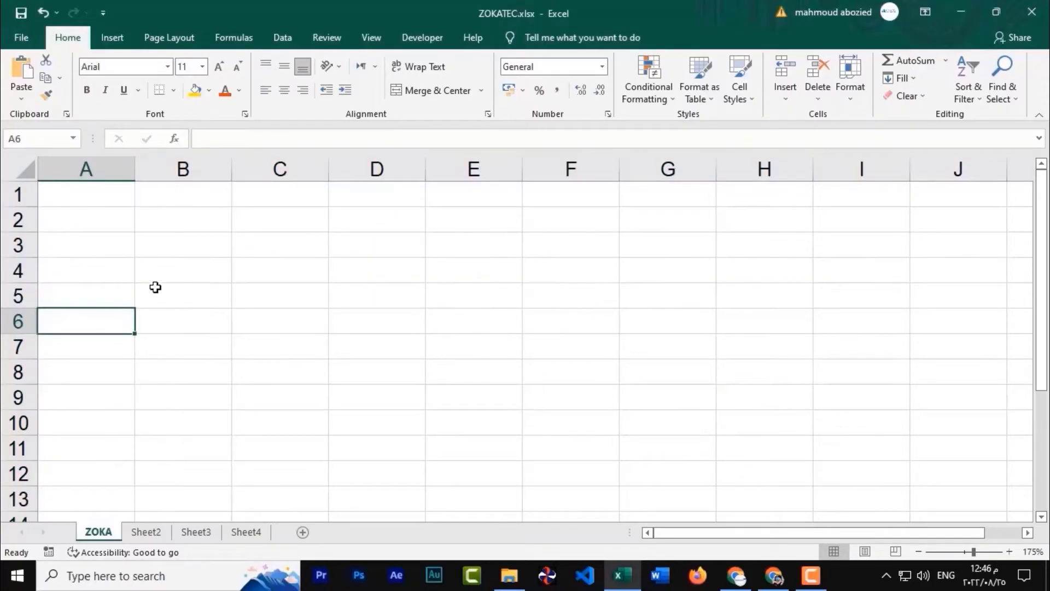
click(174, 247)
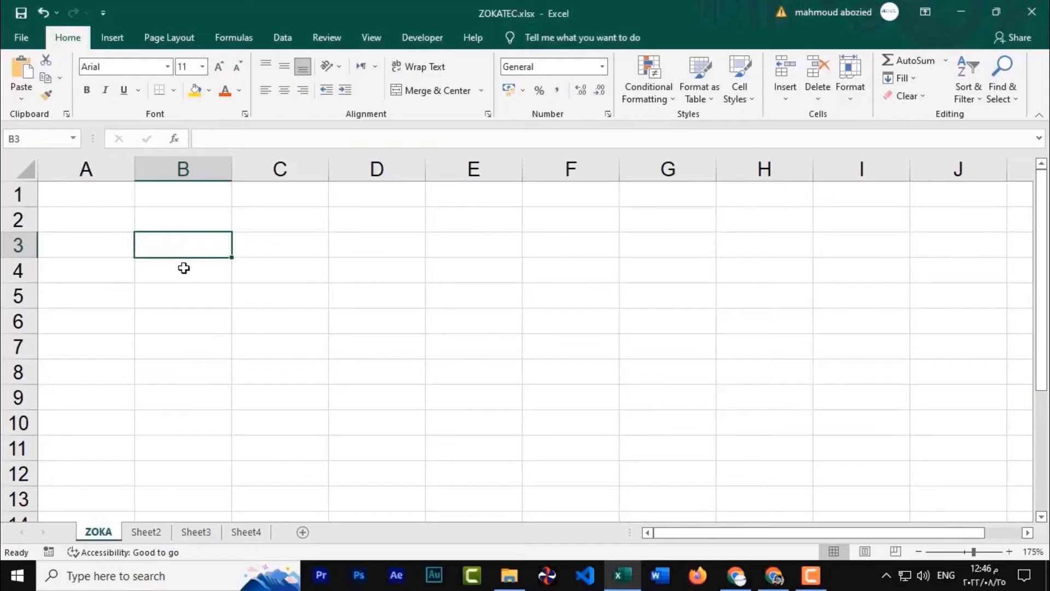
click(70, 195)
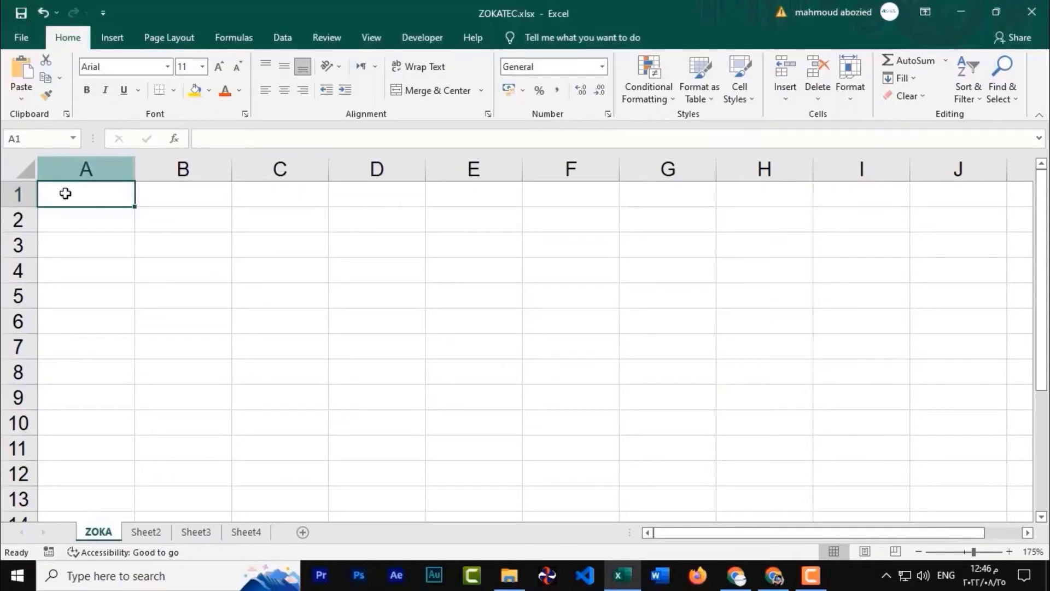
click(260, 243)
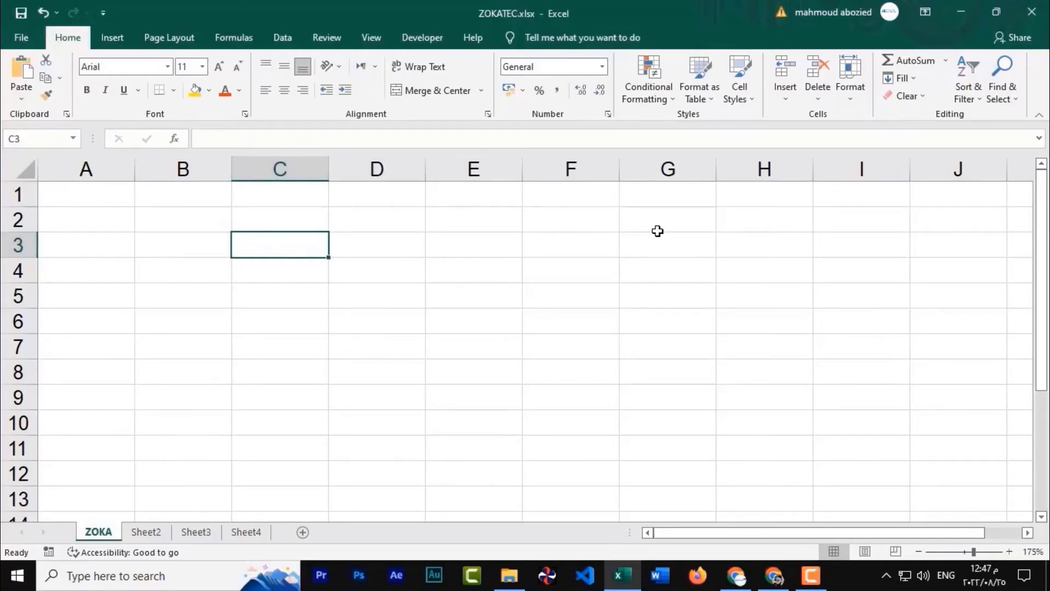
mouse_move(658, 230)
mouse_down()
mouse_move(404, 316)
mouse_move(249, 451)
mouse_up()
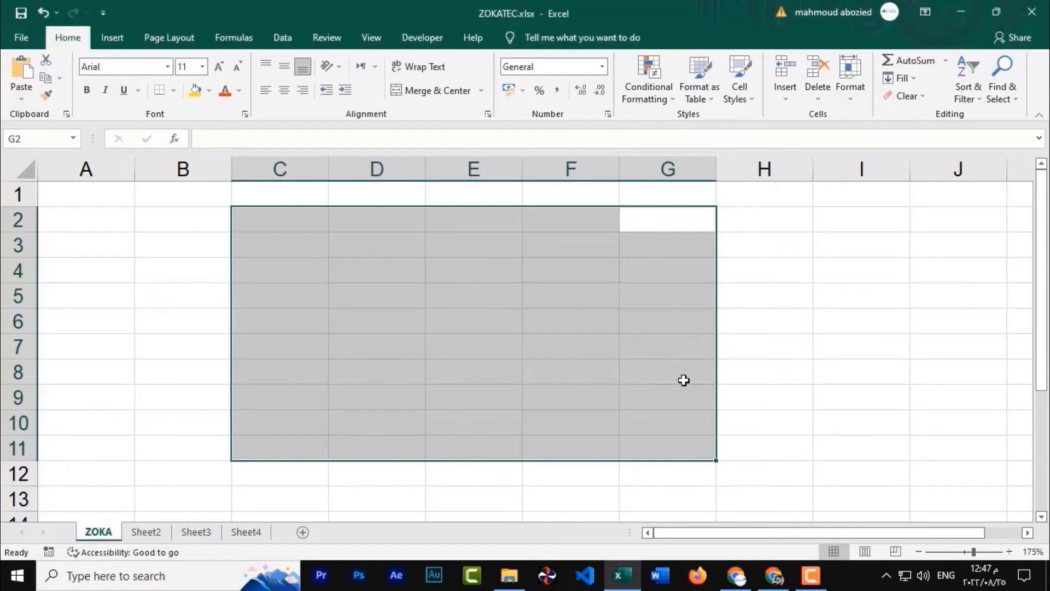
click(661, 310)
drag(665, 218, 266, 473)
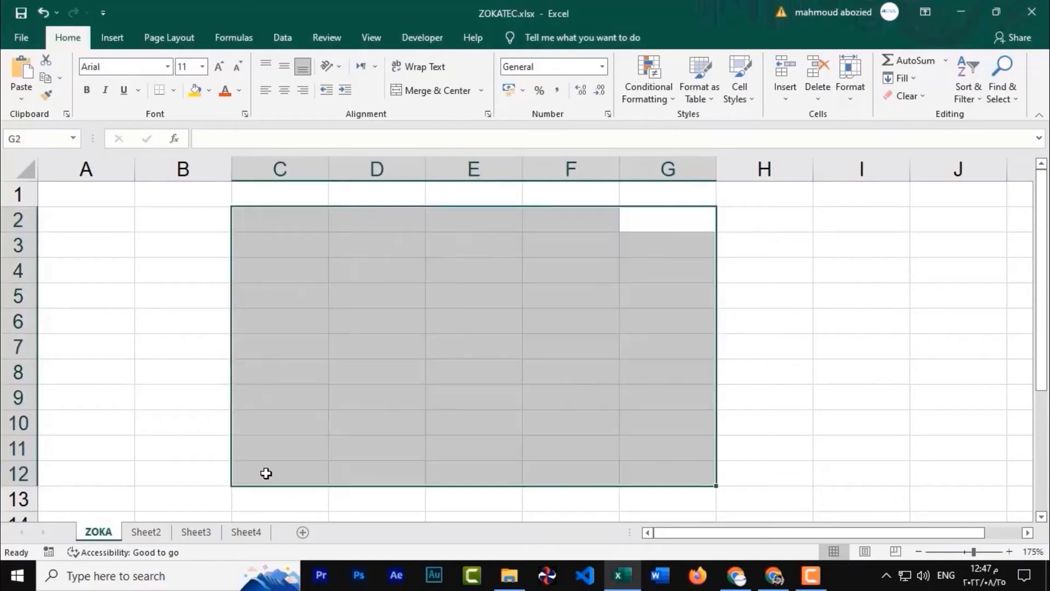
drag(407, 414, 405, 407)
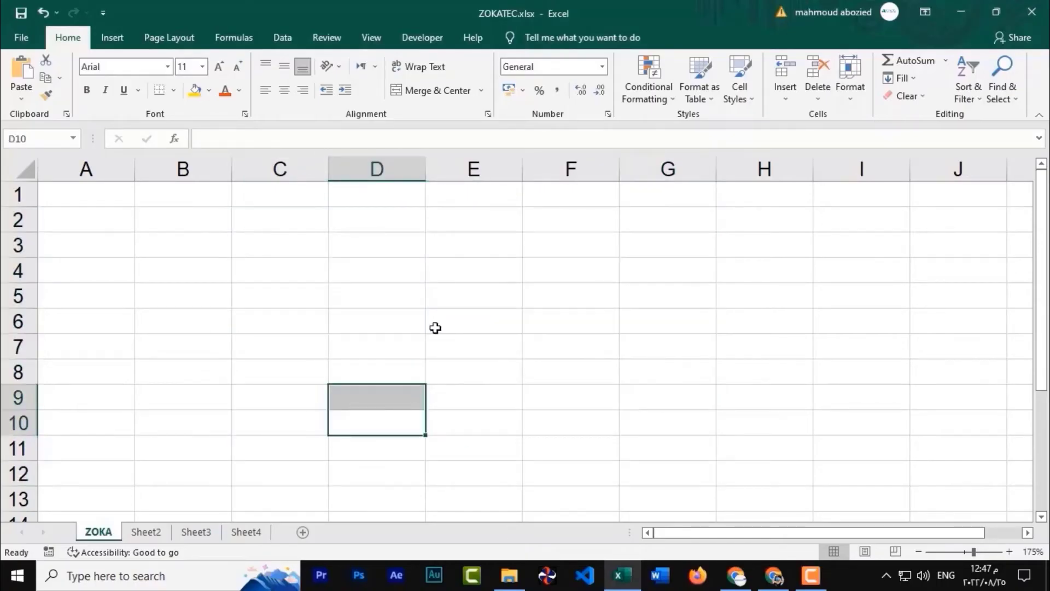
click(562, 222)
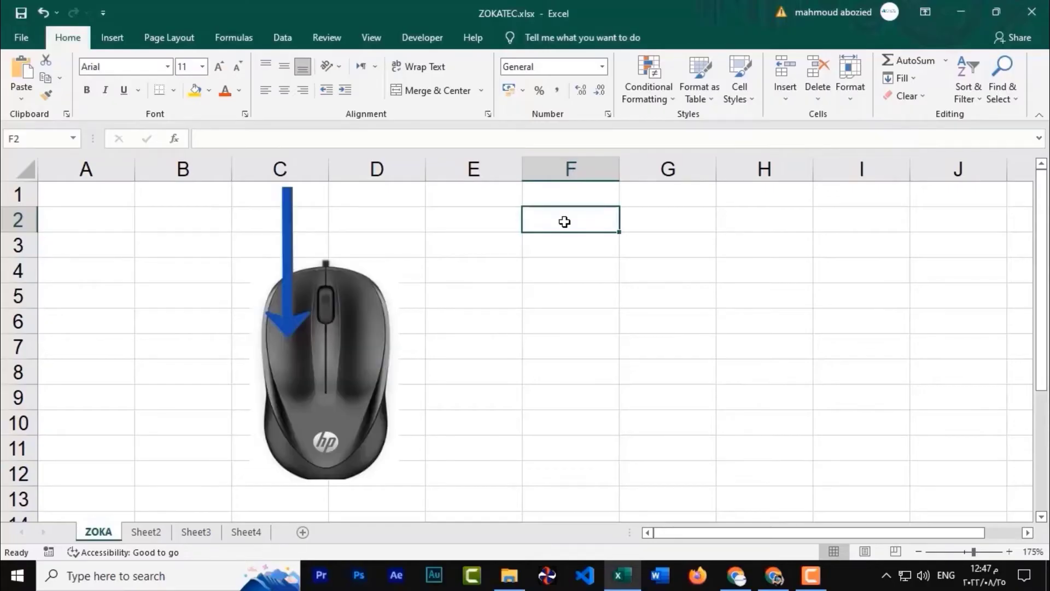
mouse_move(564, 221)
mouse_down()
mouse_move(793, 331)
mouse_move(727, 425)
mouse_move(129, 427)
mouse_move(282, 411)
mouse_up()
click(350, 300)
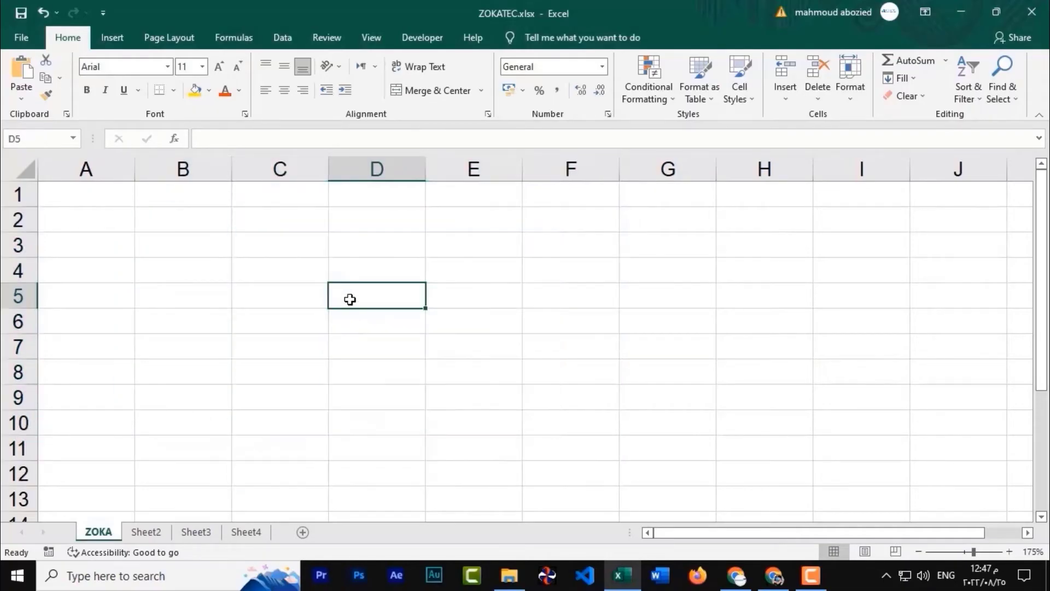
click(110, 199)
drag(241, 268, 616, 370)
click(627, 424)
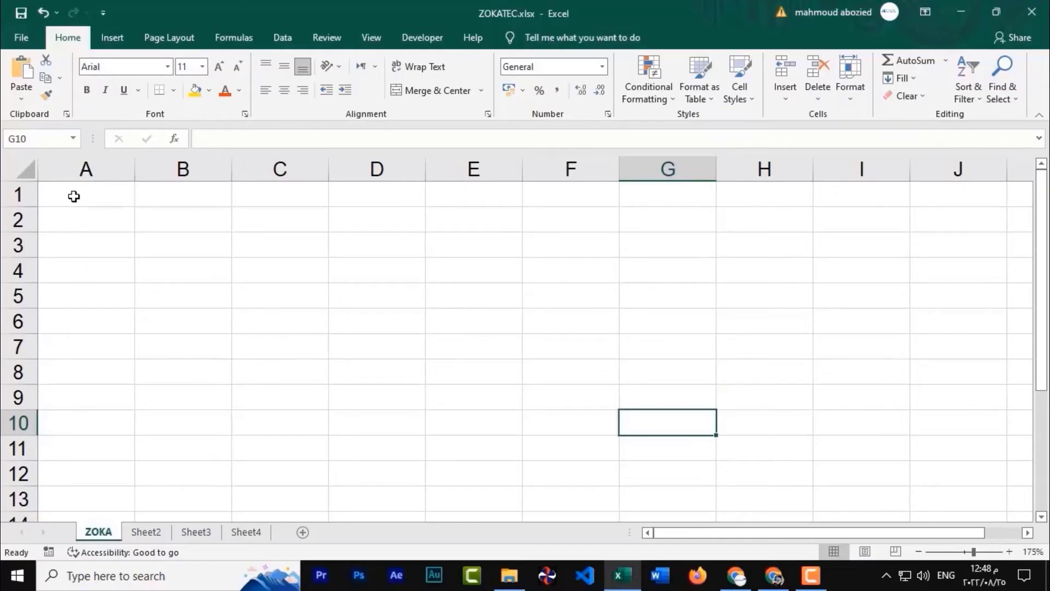
click(78, 164)
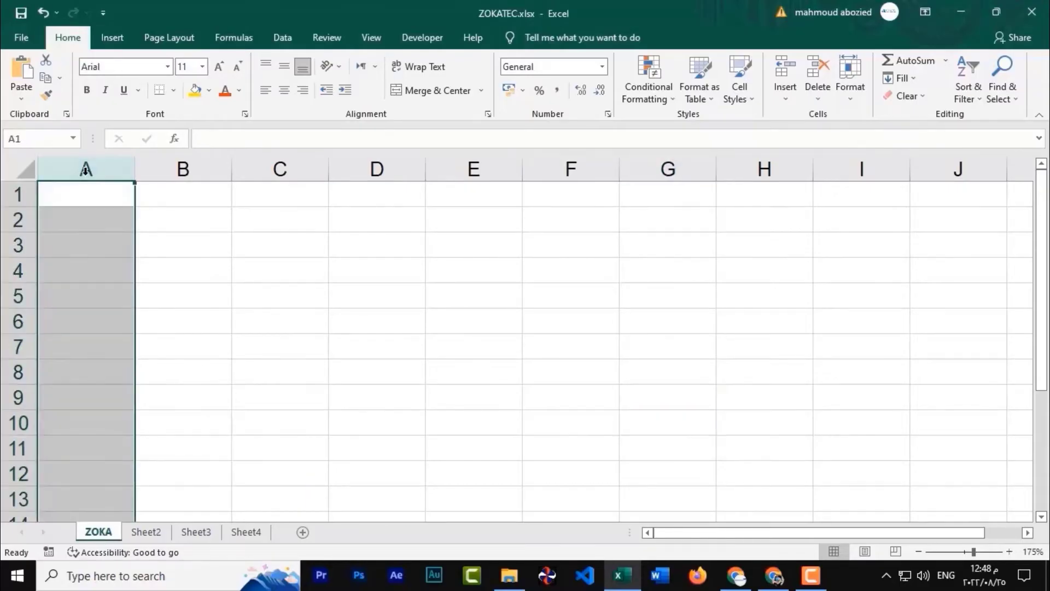
click(158, 533)
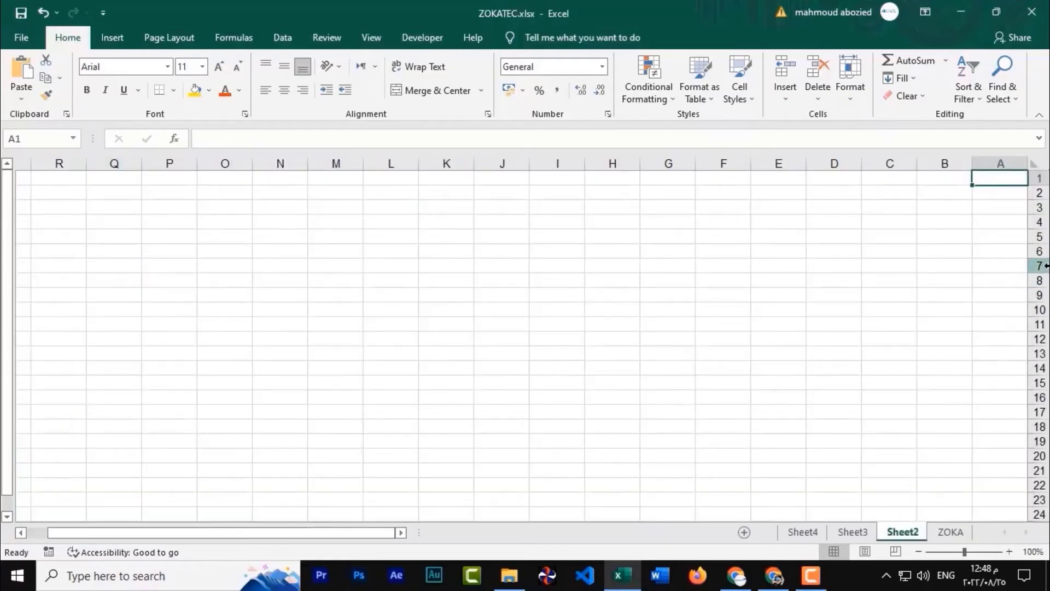
click(1008, 162)
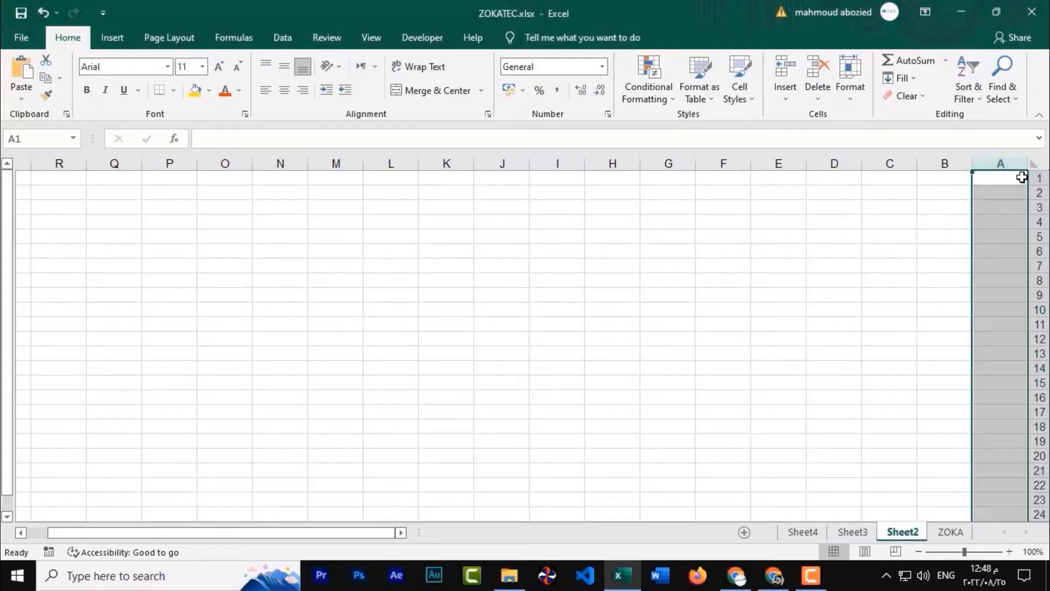
click(1020, 176)
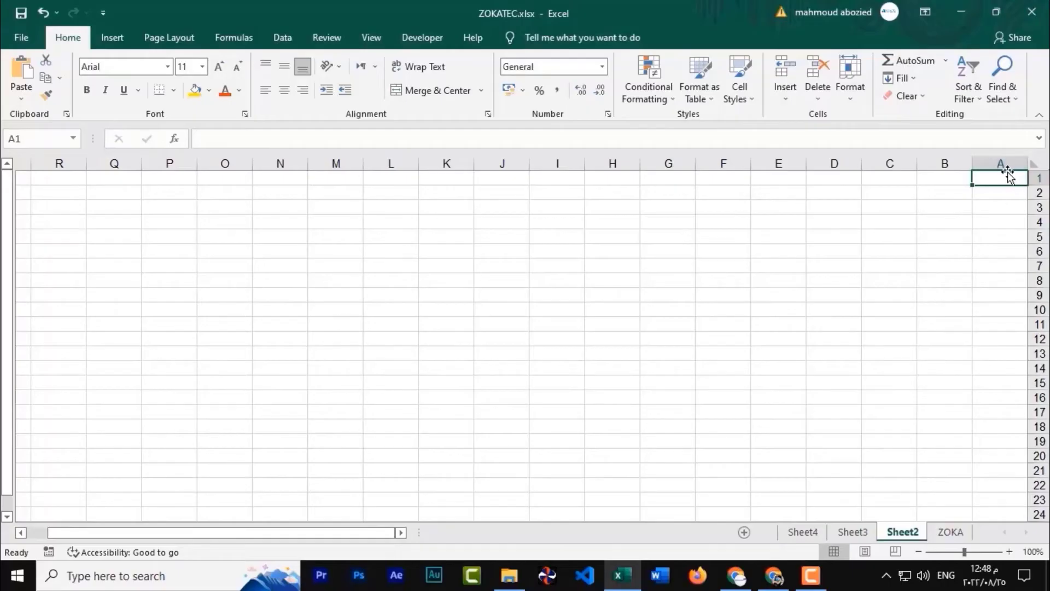
click(950, 532)
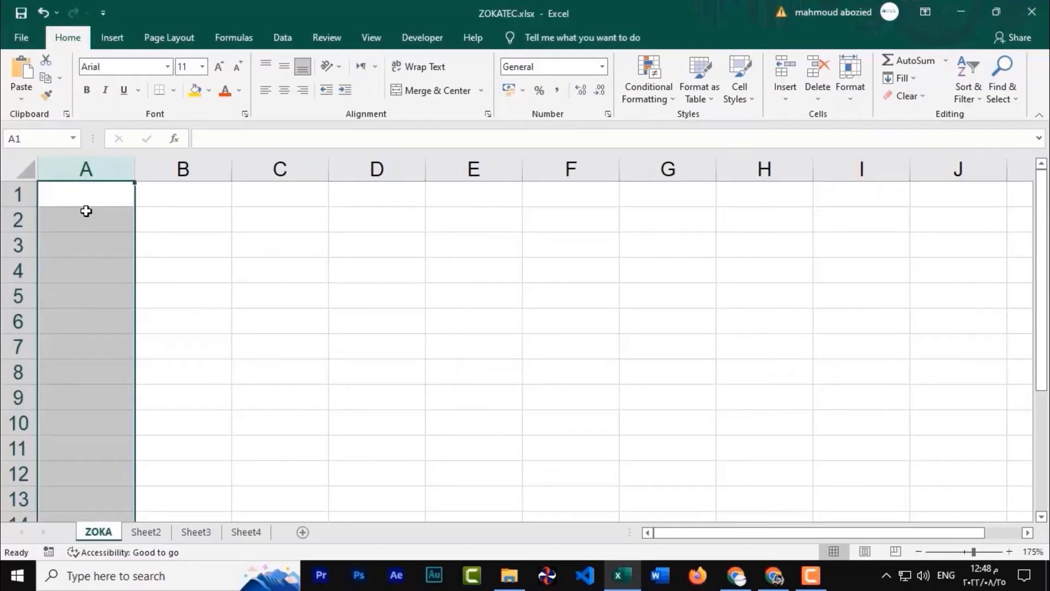
click(142, 247)
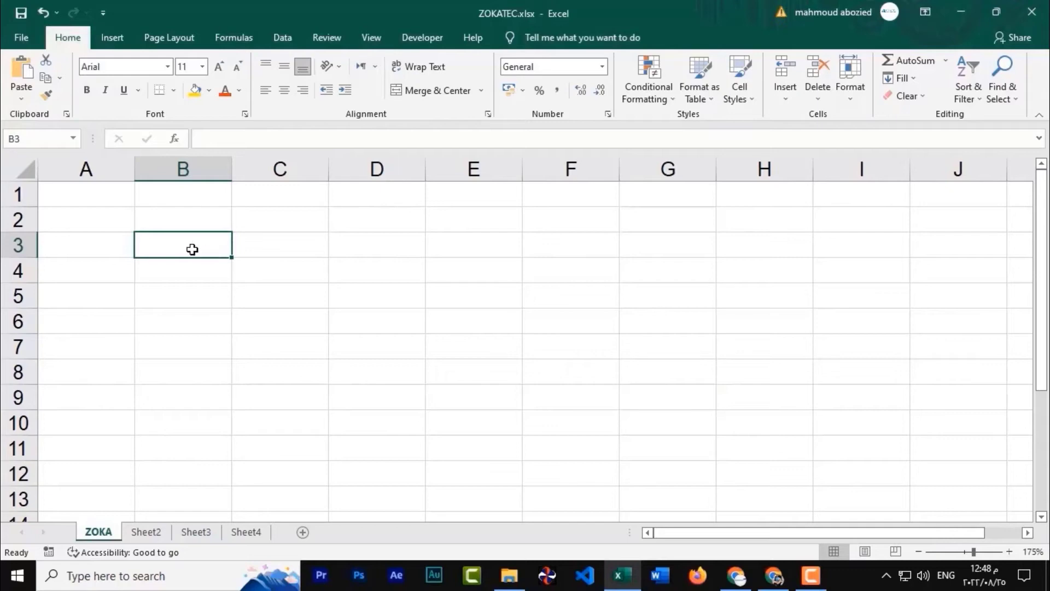
Step: Turn on Sheet Right-to-Left for ZOKA so column A sits at the right edge
click(174, 48)
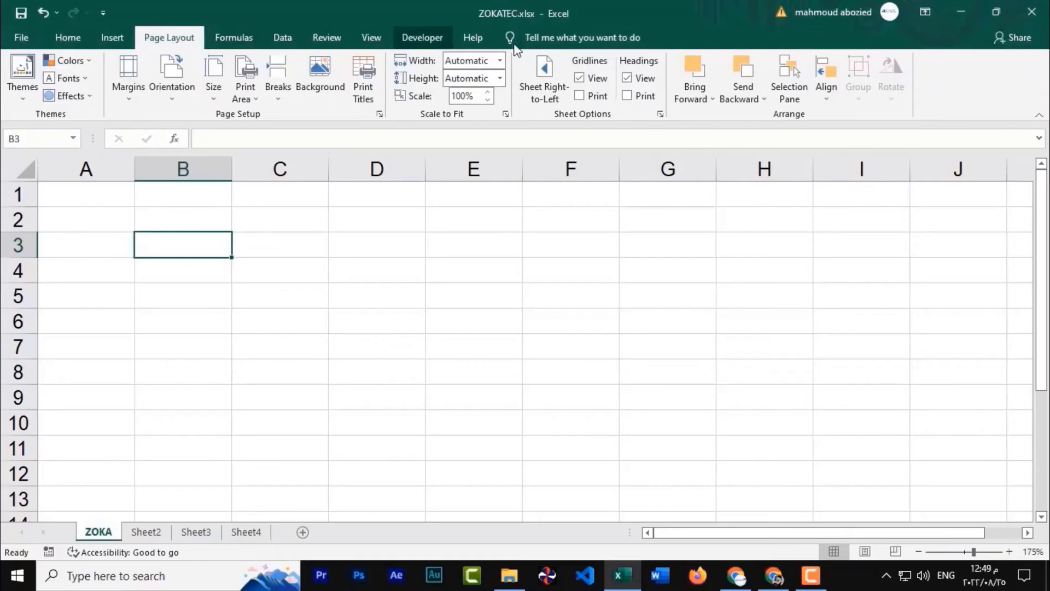
click(541, 104)
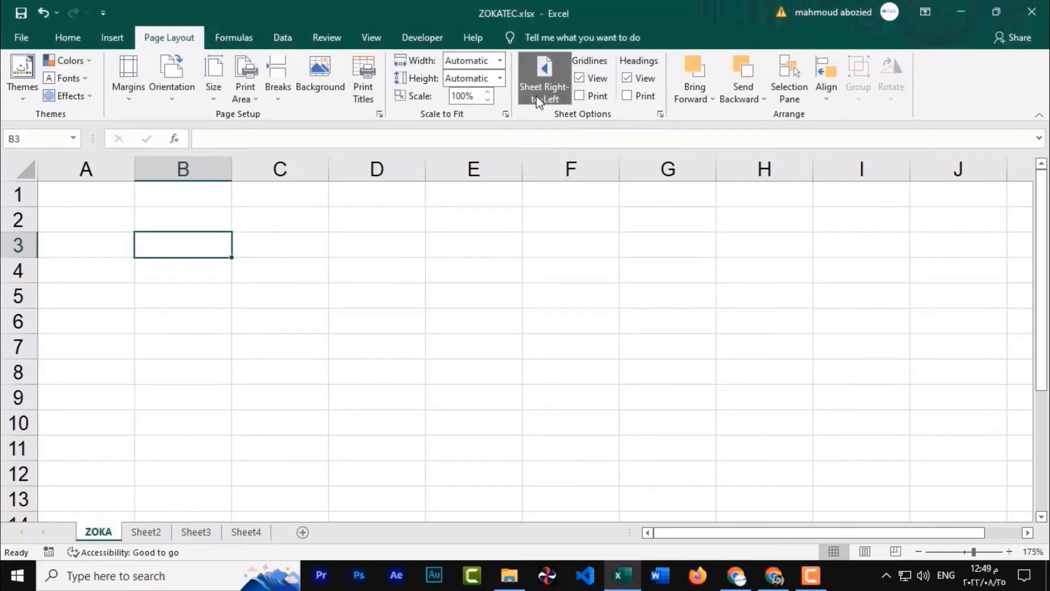
click(524, 67)
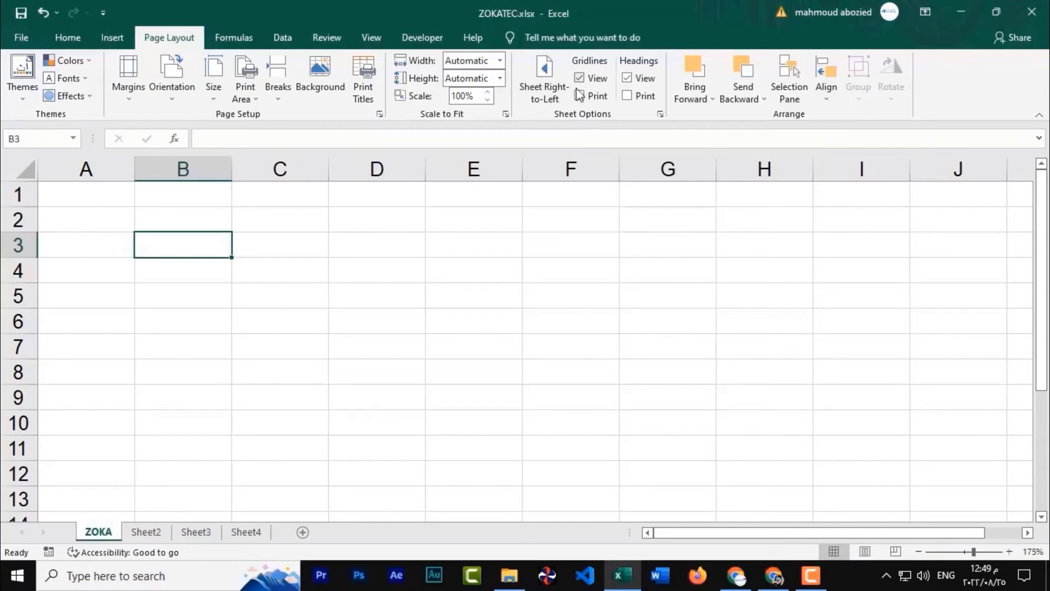
click(542, 93)
key(ctrl+Home)
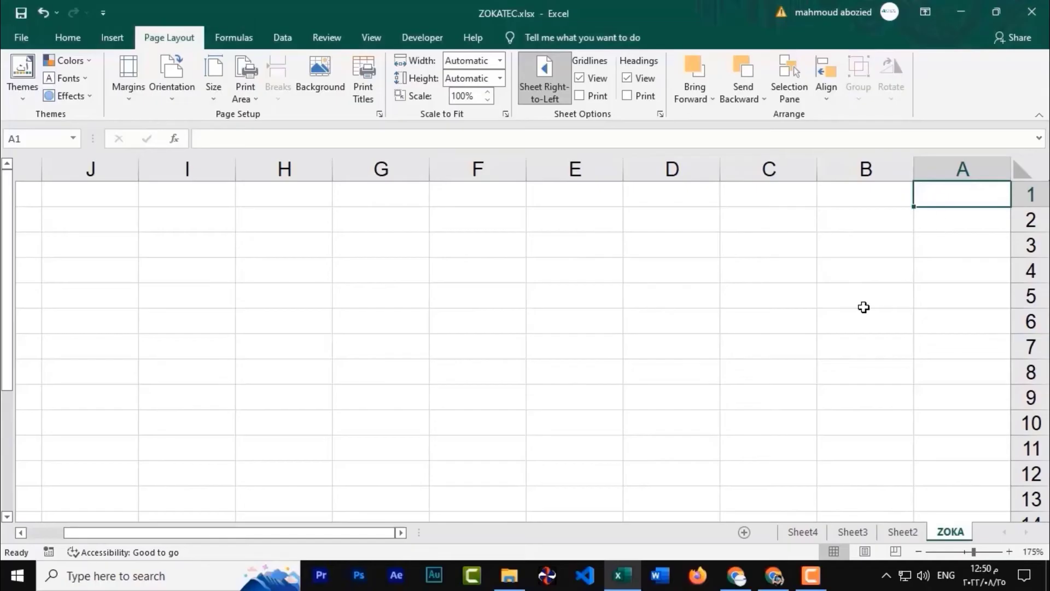
click(67, 36)
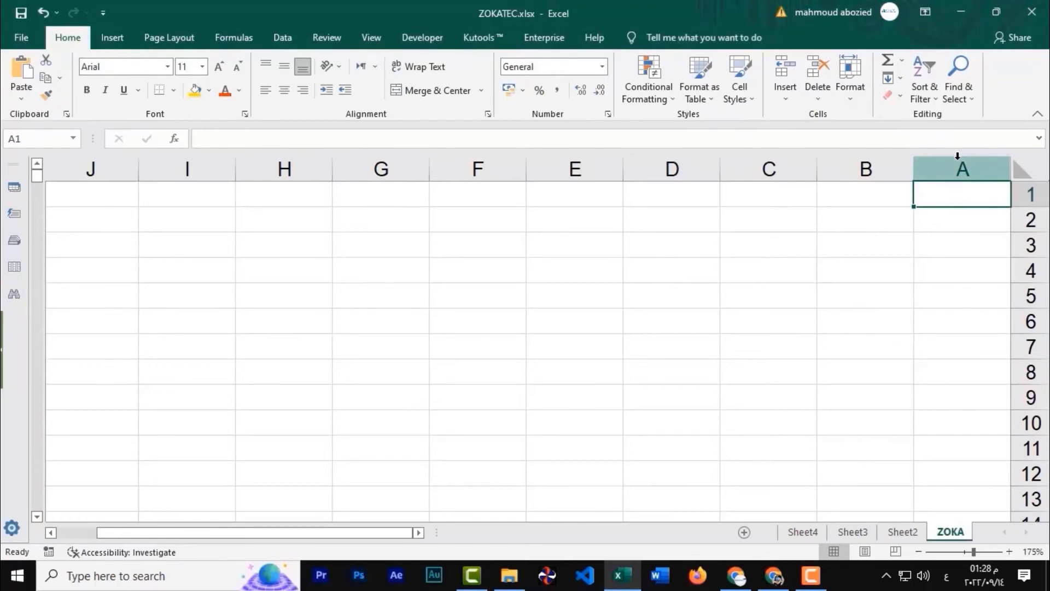
Step: Type the headers م, الاسم, الراتب, تاريخ التعيين and رقم الموبايل across A1:E1
text(م)
key(Tab)
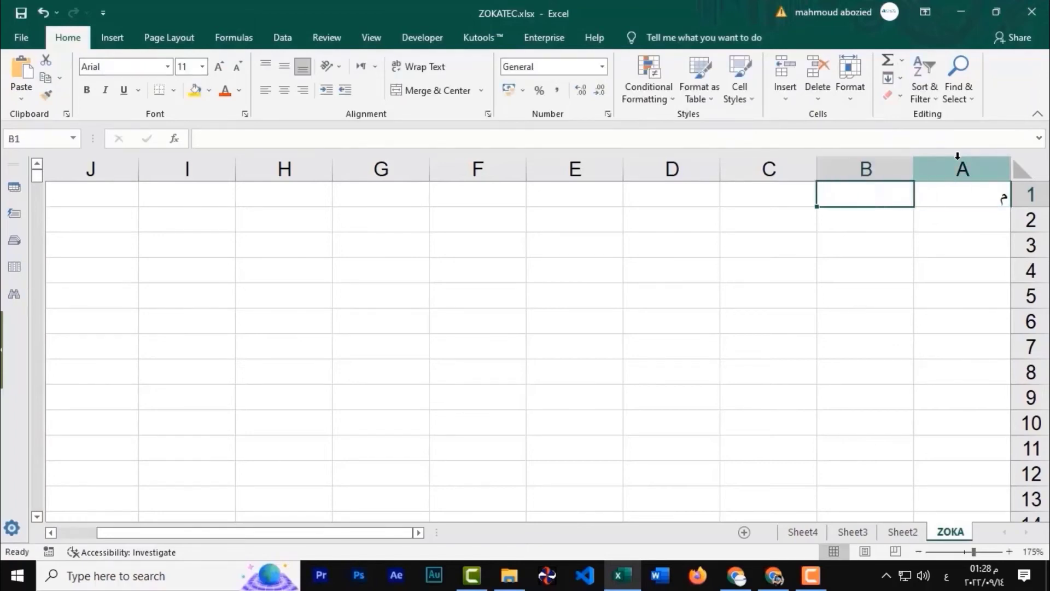
text(الاسم)
key(Tab)
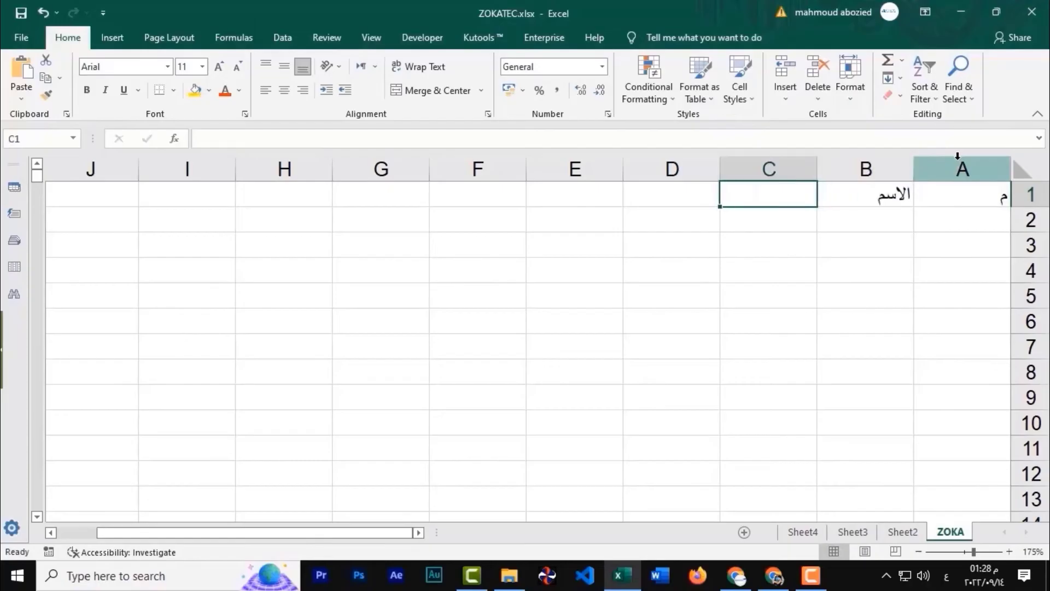
text(الراتب)
key(Tab)
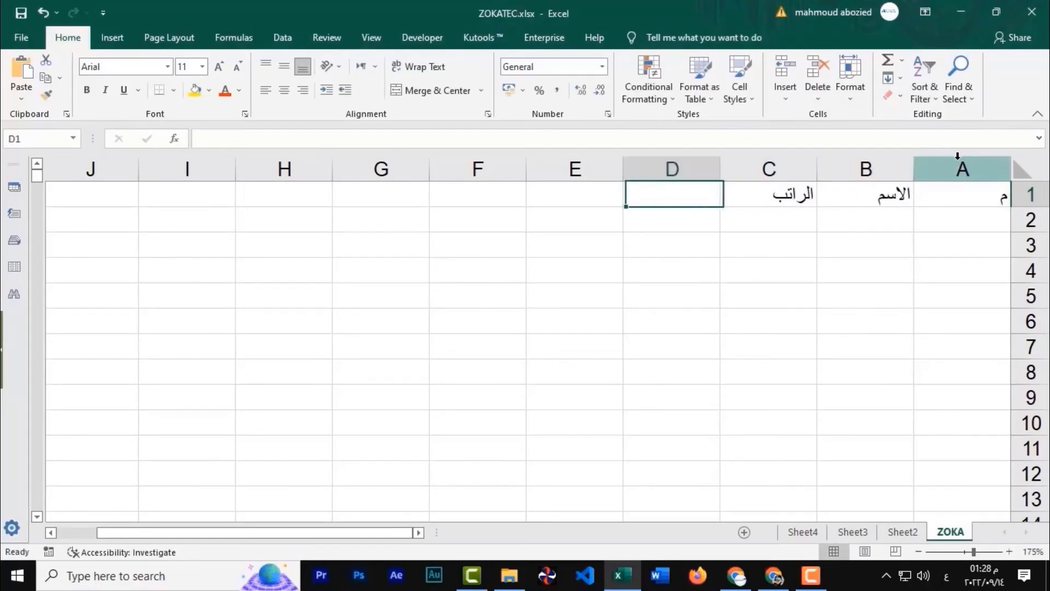
text(ال)
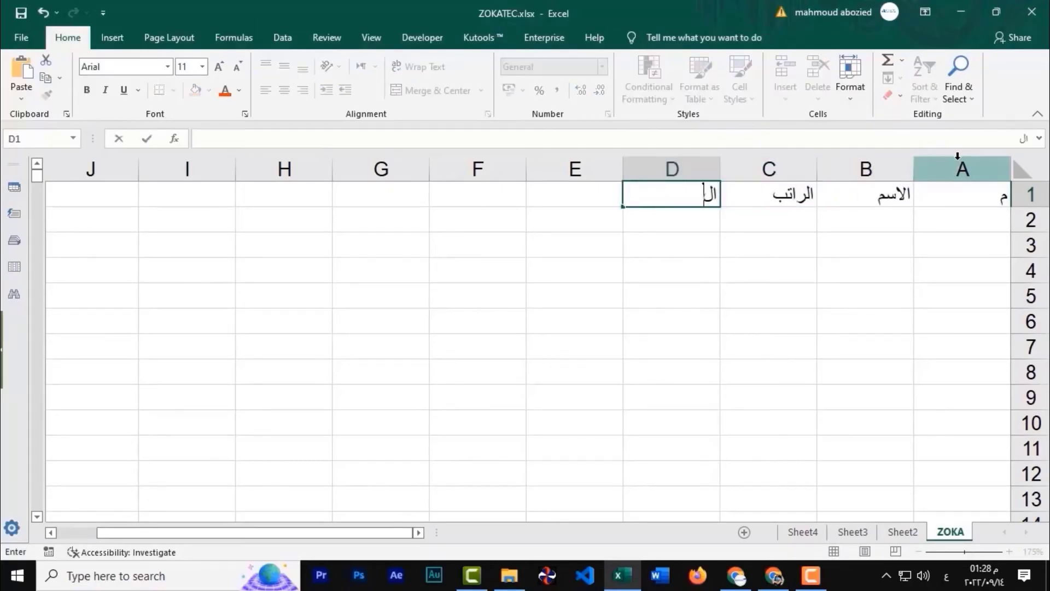
key(Escape)
text(تاريخ التعيين)
key(Tab)
text(رقم الموبايل)
key(Tab)
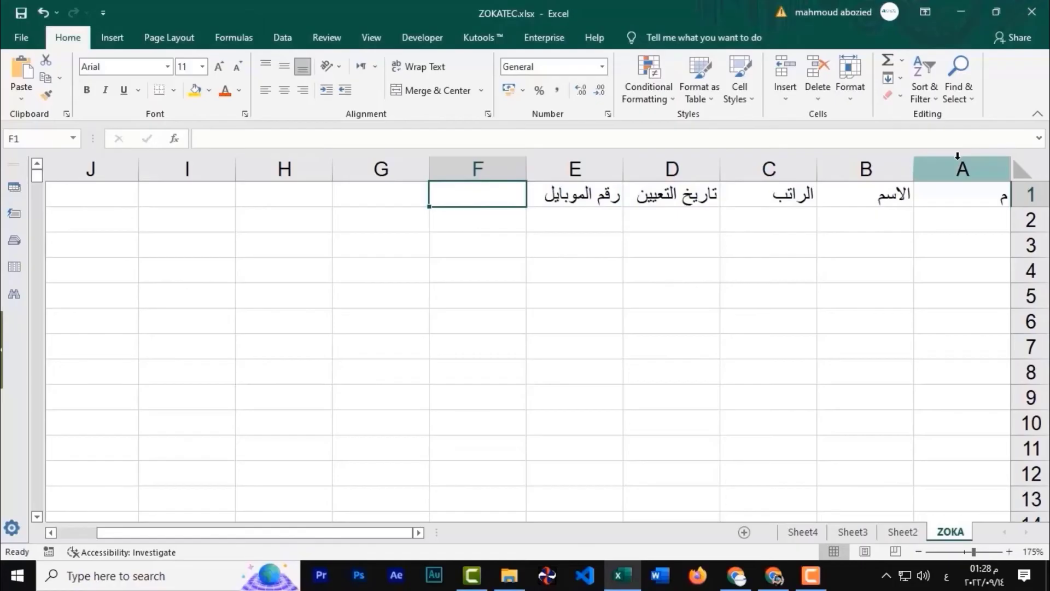
click(962, 226)
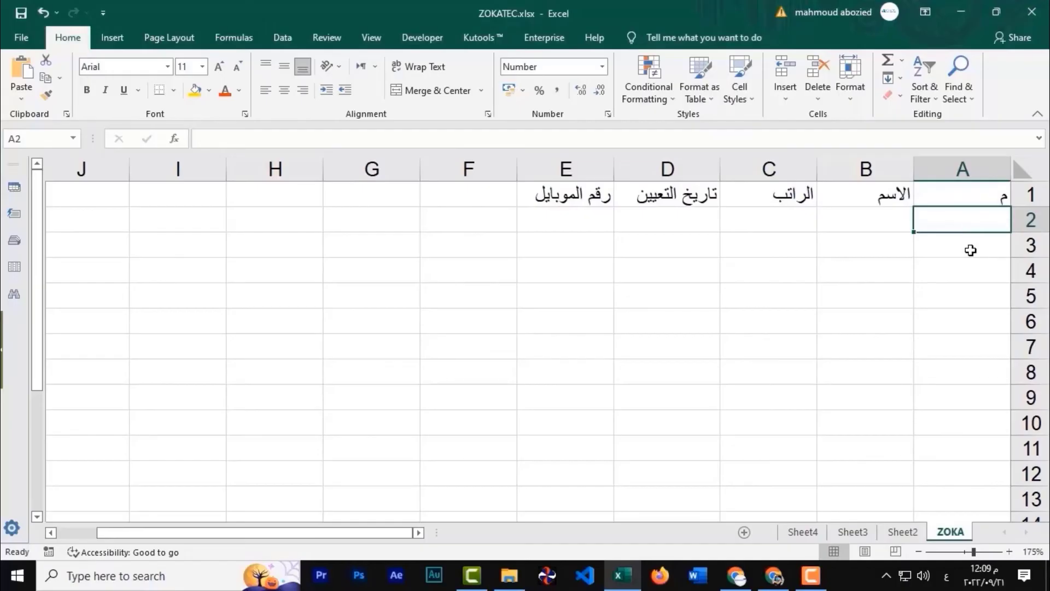
Step: Enter serial numbers 1 and 2 in A2:A3 and salaries 1000 and 2000 in C2:C3
text(1)
key(Return)
text(2)
key(Up)
key(Left)
key(Left)
text(1000)
key(Return)
text(1000)
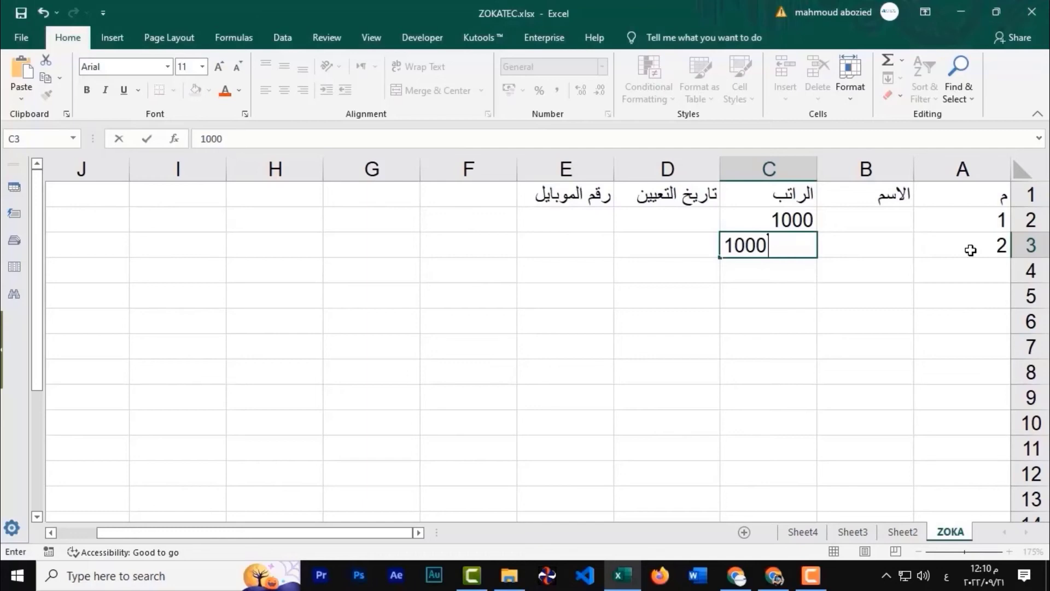
key(Escape)
text(2000)
key(Return)
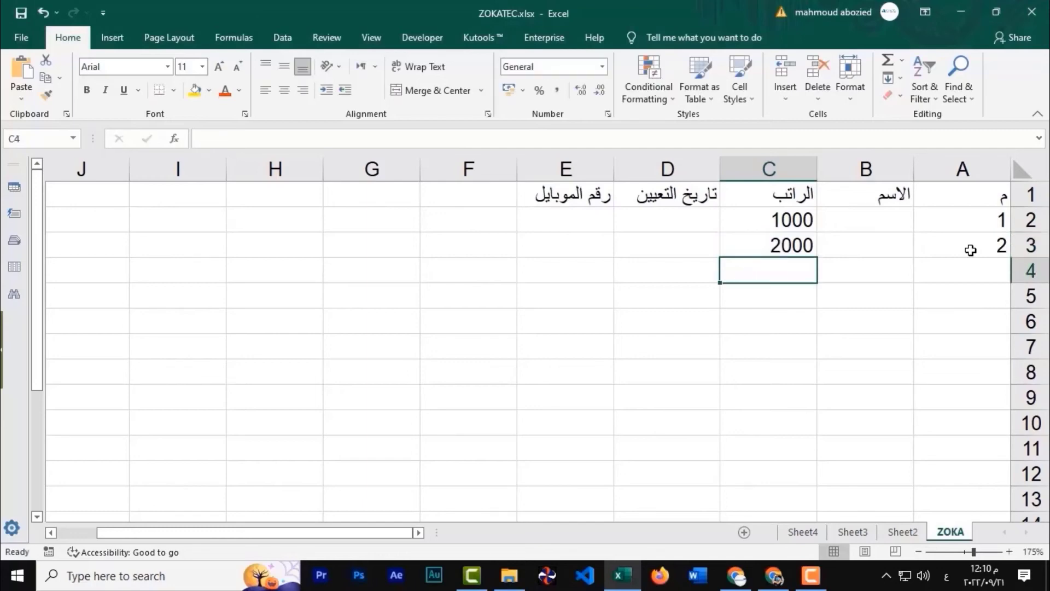
Step: Enter the two employee names in B2:B3
key(Right)
key(Right)
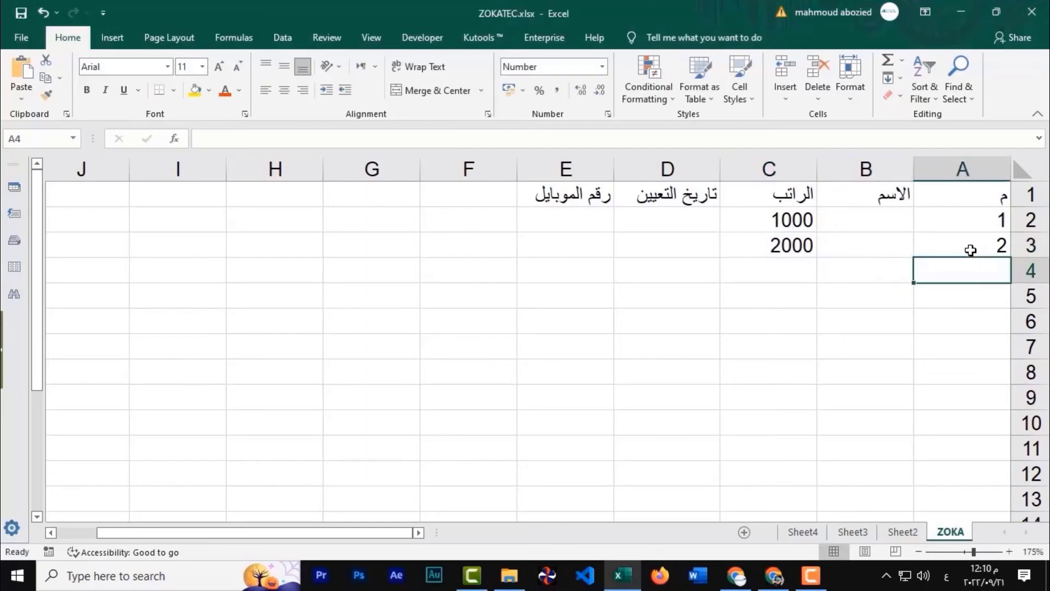
key(Up)
key(Up)
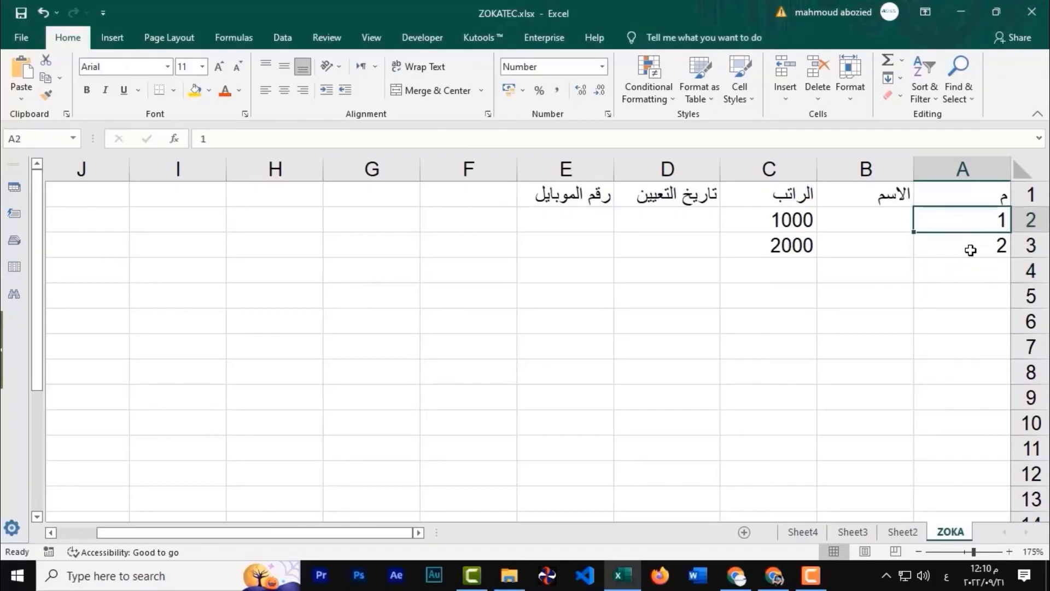
key(Left)
key(Left)
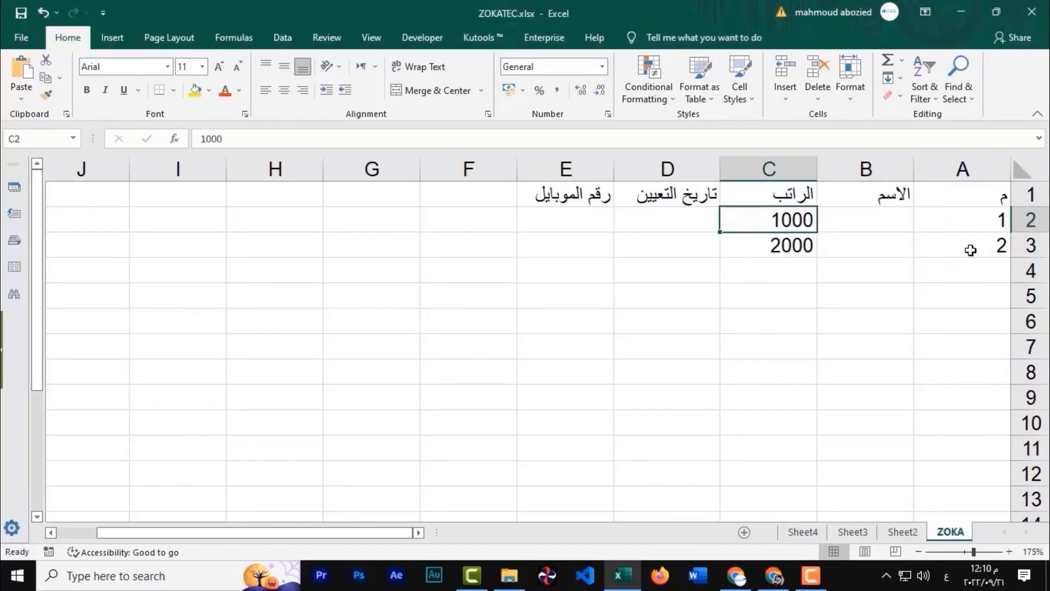
key(Down)
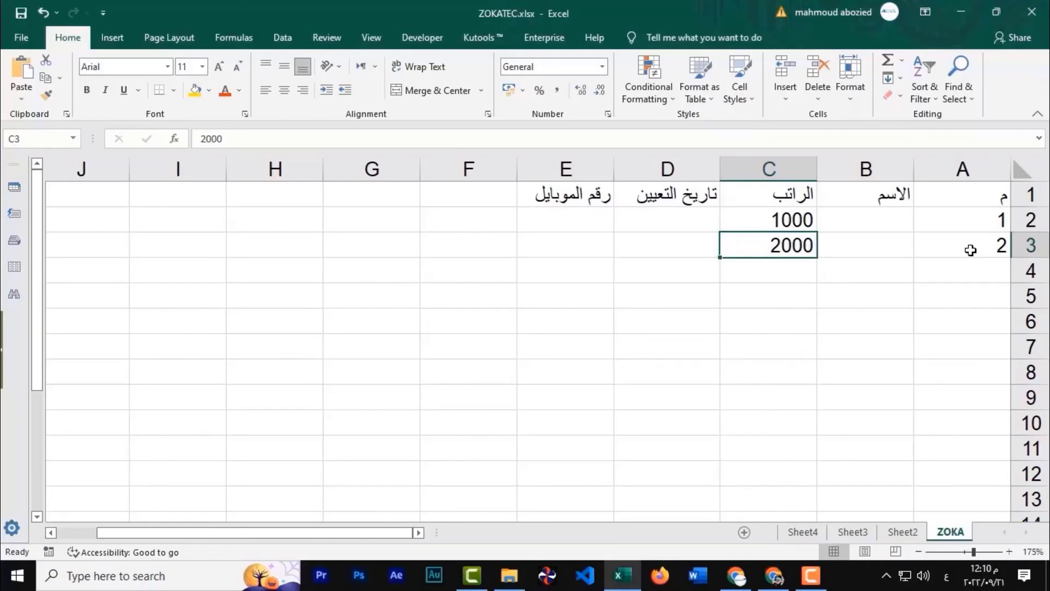
key(Right)
key(Right)
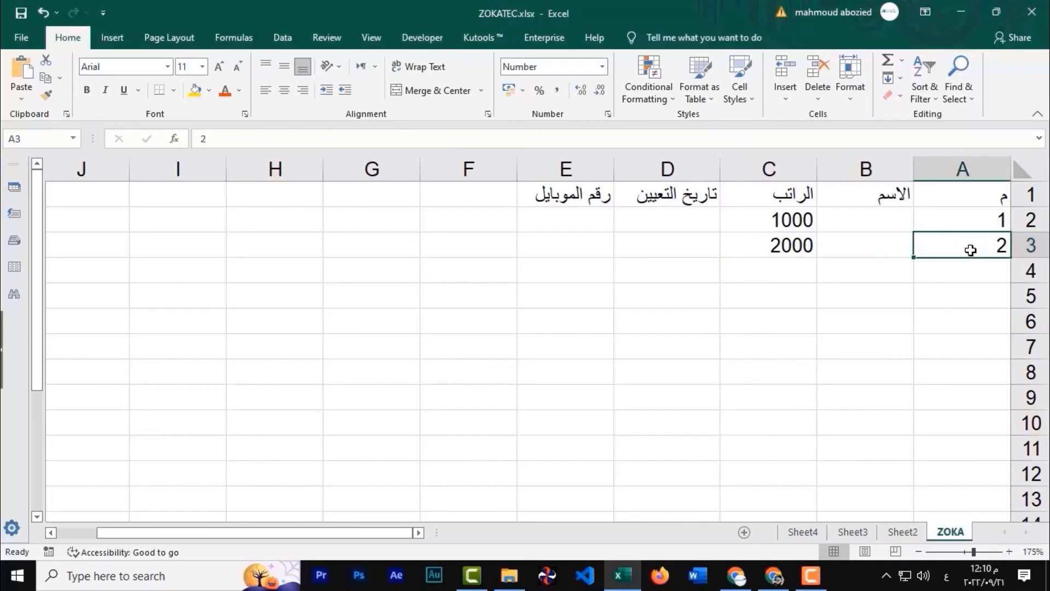
key(Left)
key(Left)
key(Left)
key(Right)
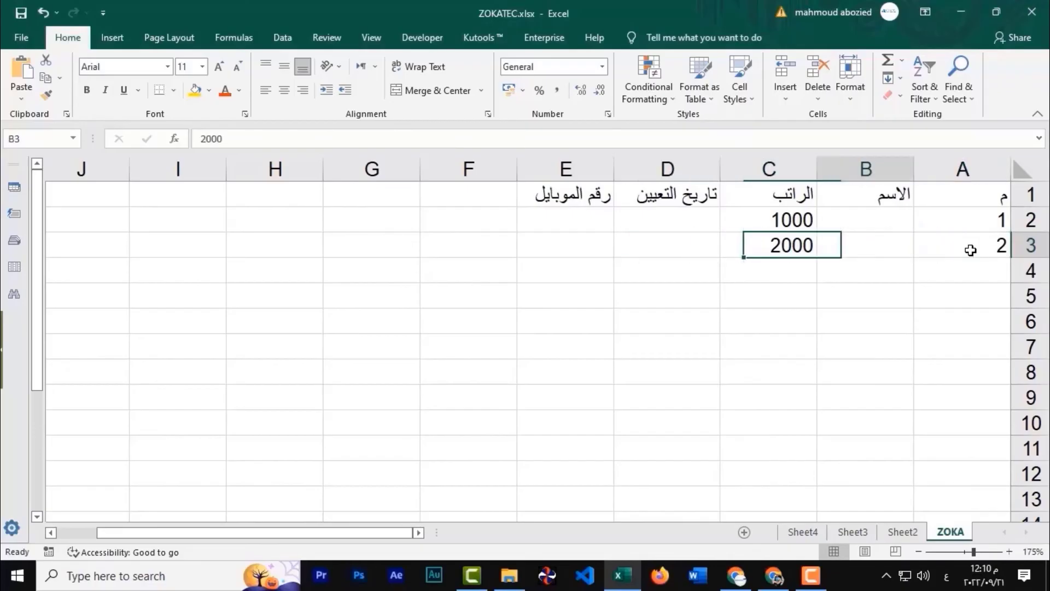
key(Right)
key(Right)
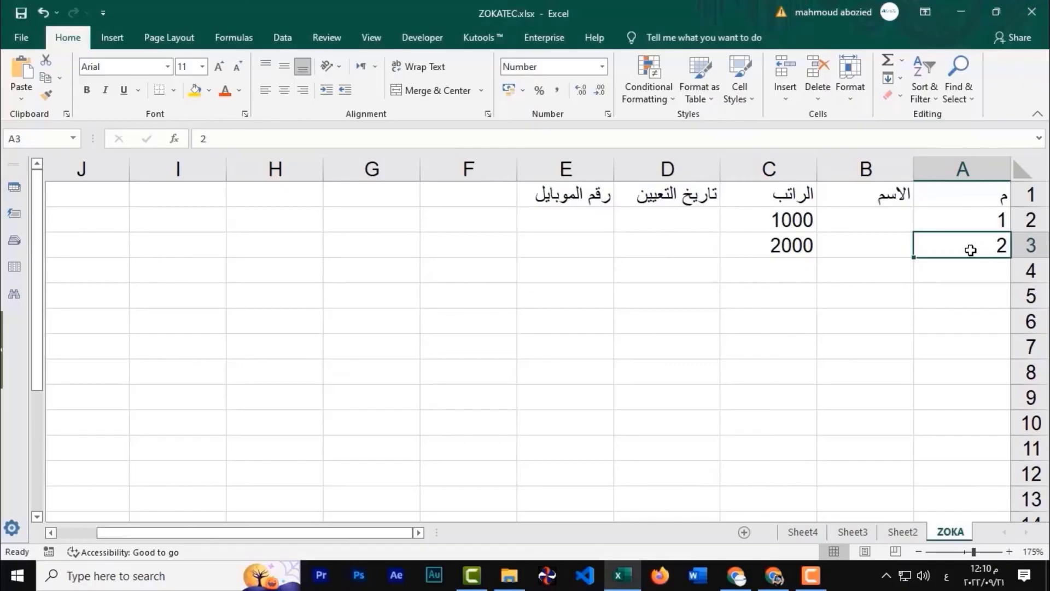
key(Left)
key(Up)
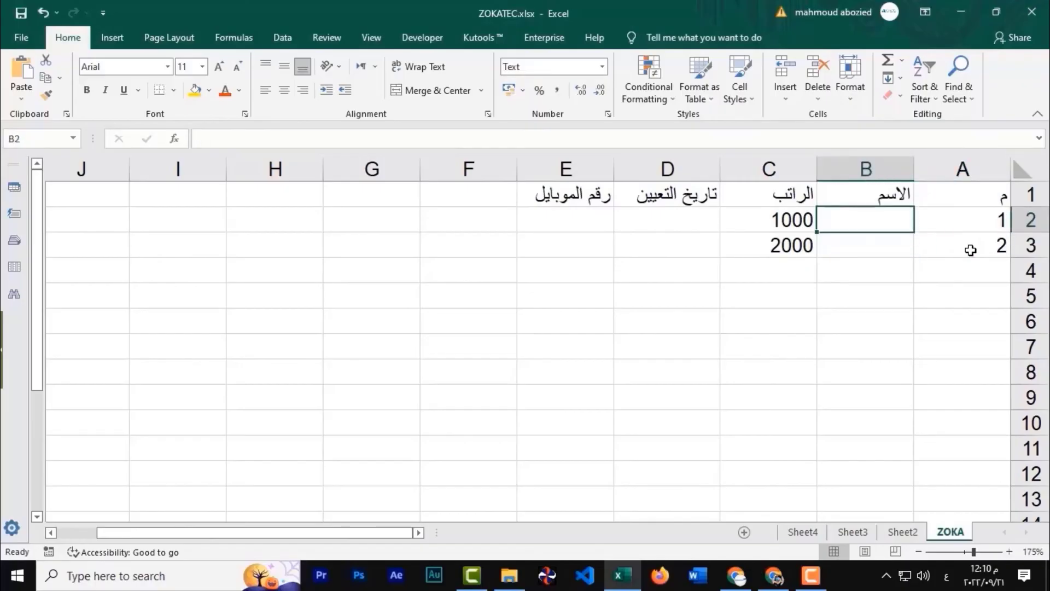
text(محمد)
key(Return)
text(محمود)
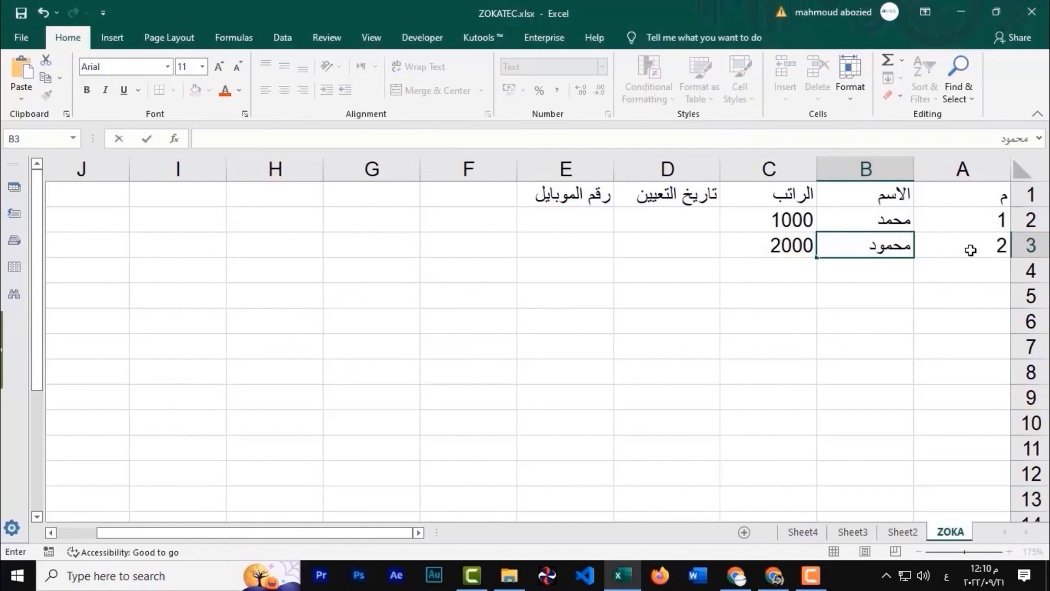
key(Tab)
Step: Enter hire dates 01-09-2022 and 2-09-2022 in D2:D3
key(Left)
key(Up)
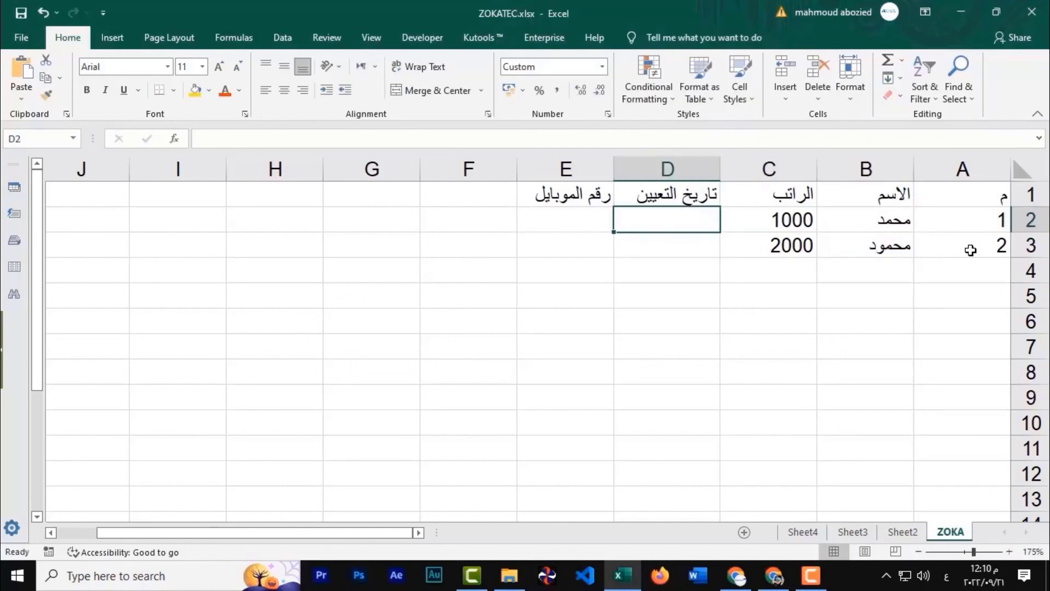
text(01)
text(-09-2022)
key(Return)
text(2-09-2022)
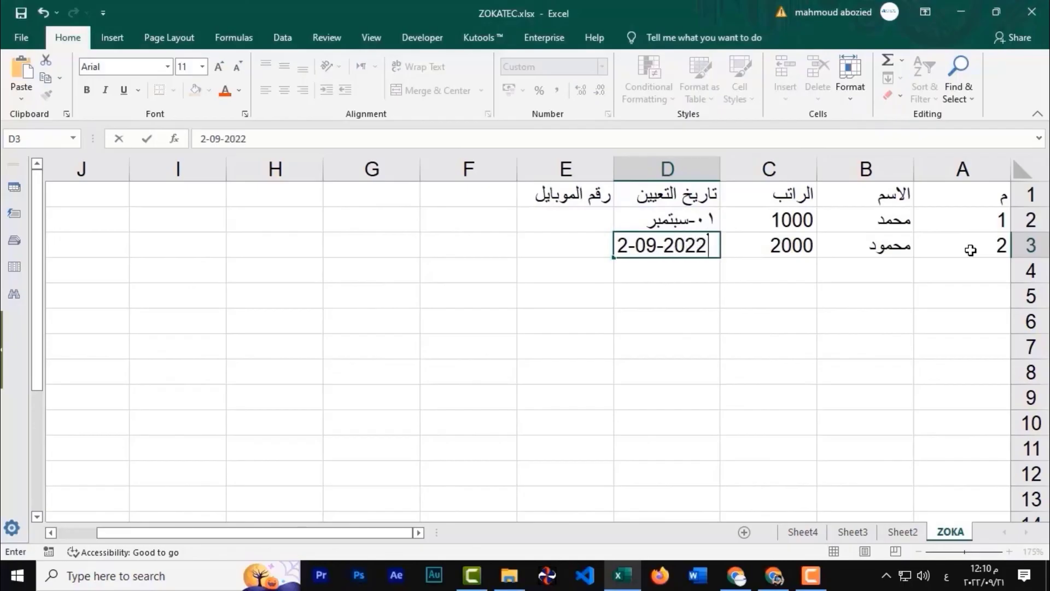
key(Tab)
Step: Enter mobile values 010 and 011 in E2:E3
key(Up)
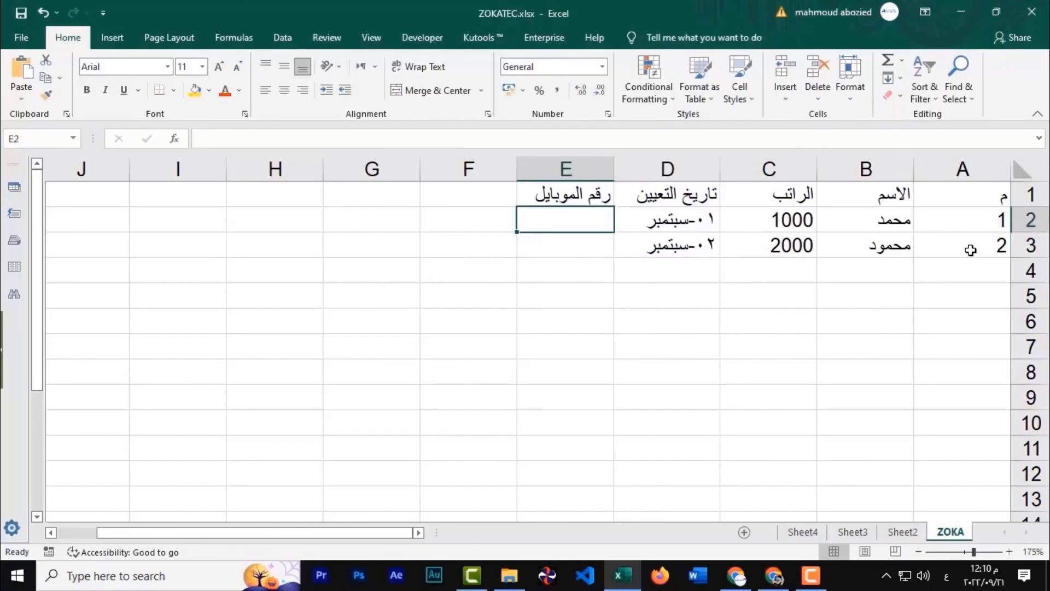
text(010)
key(Return)
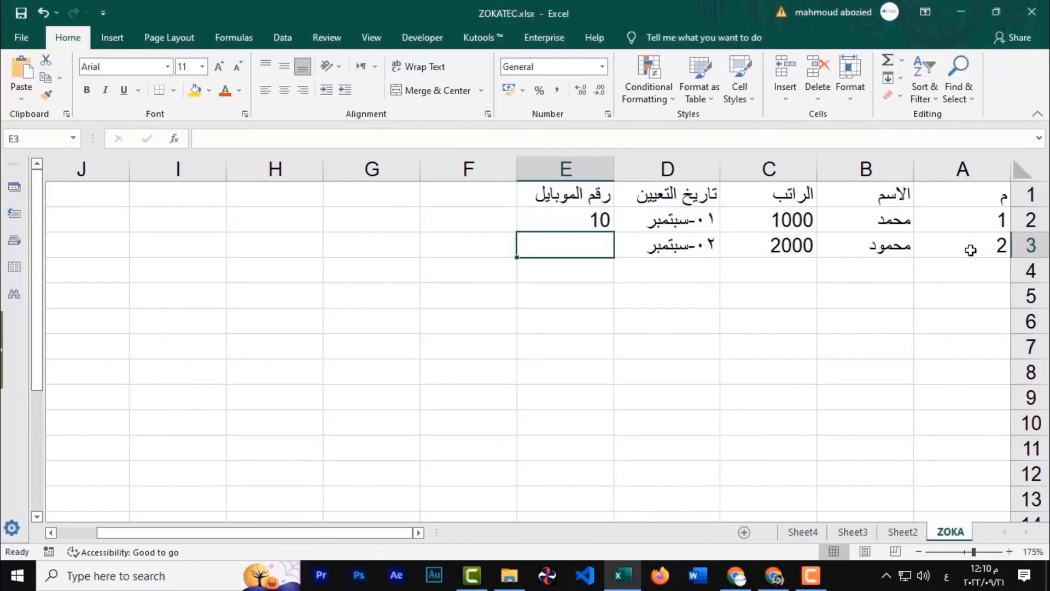
text(011)
key(Tab)
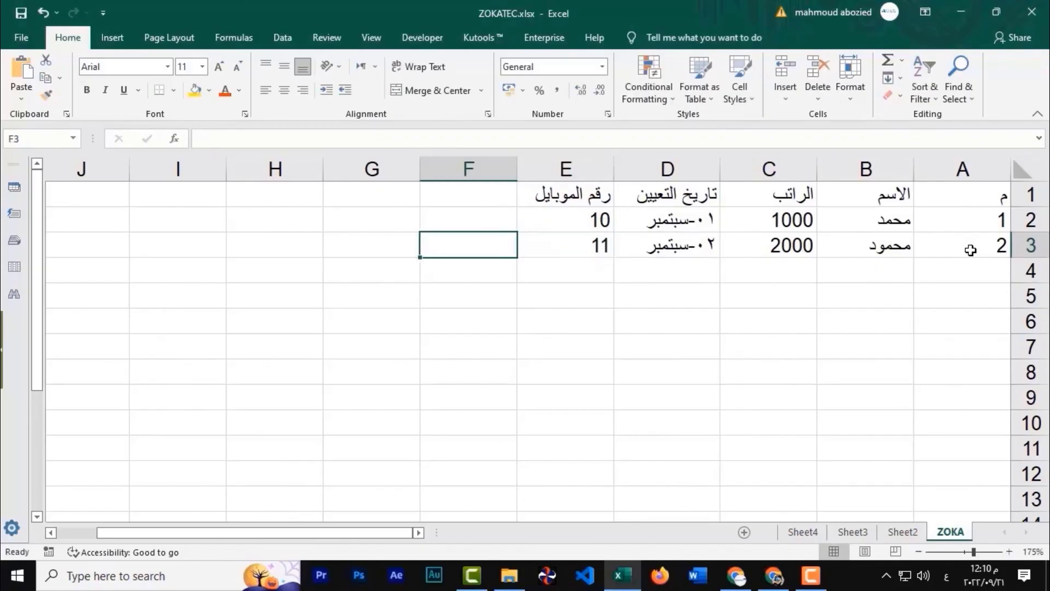
key(shift+Tab)
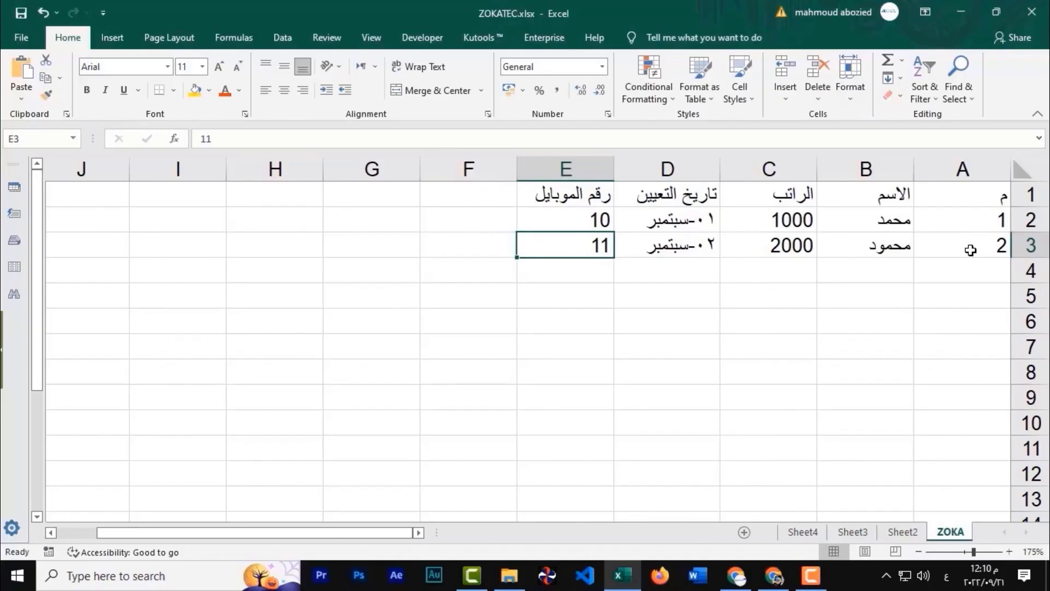
click(963, 273)
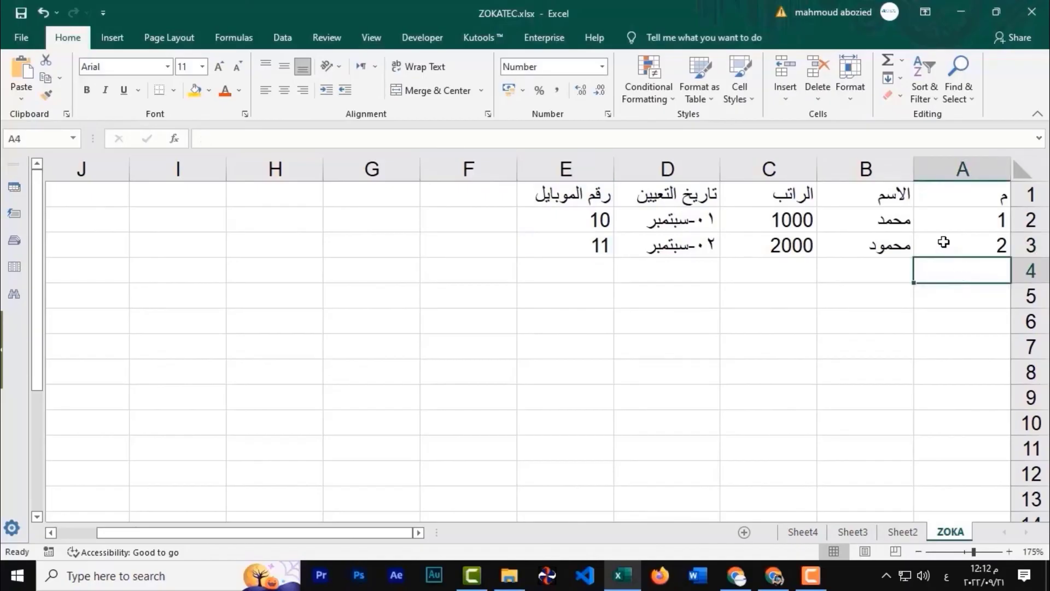
click(968, 218)
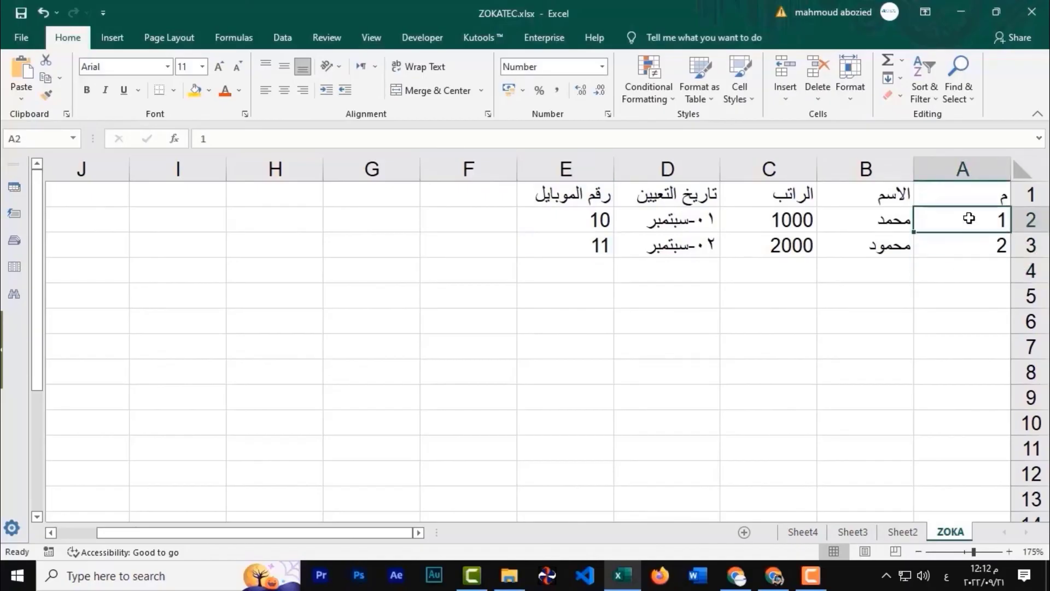
Step: Open Format Cells on the Number tab for the serial numbers in A2:A3
drag(964, 228, 966, 244)
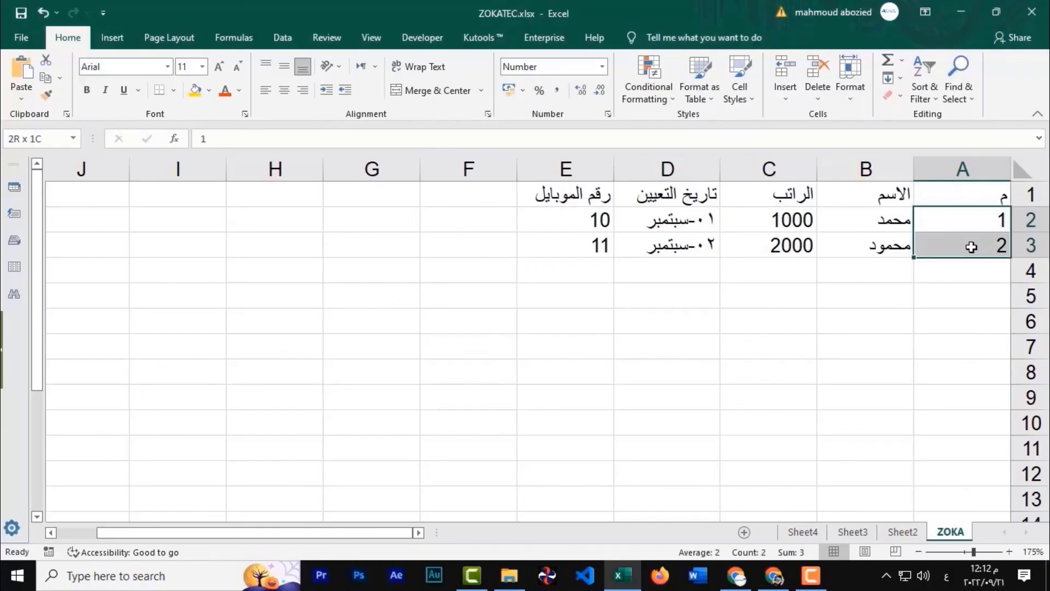
right_click(951, 223)
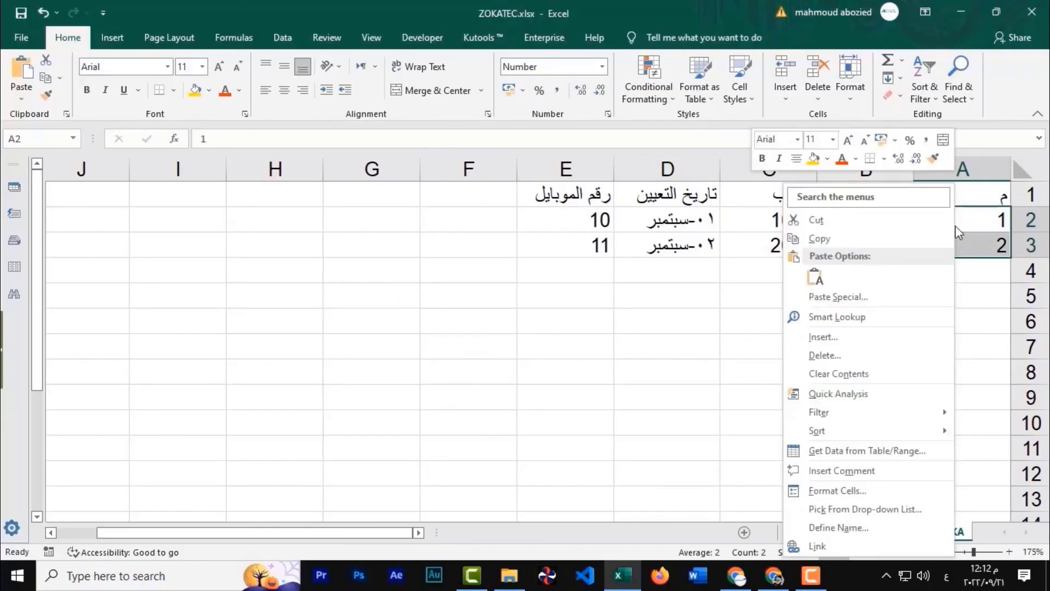
click(831, 494)
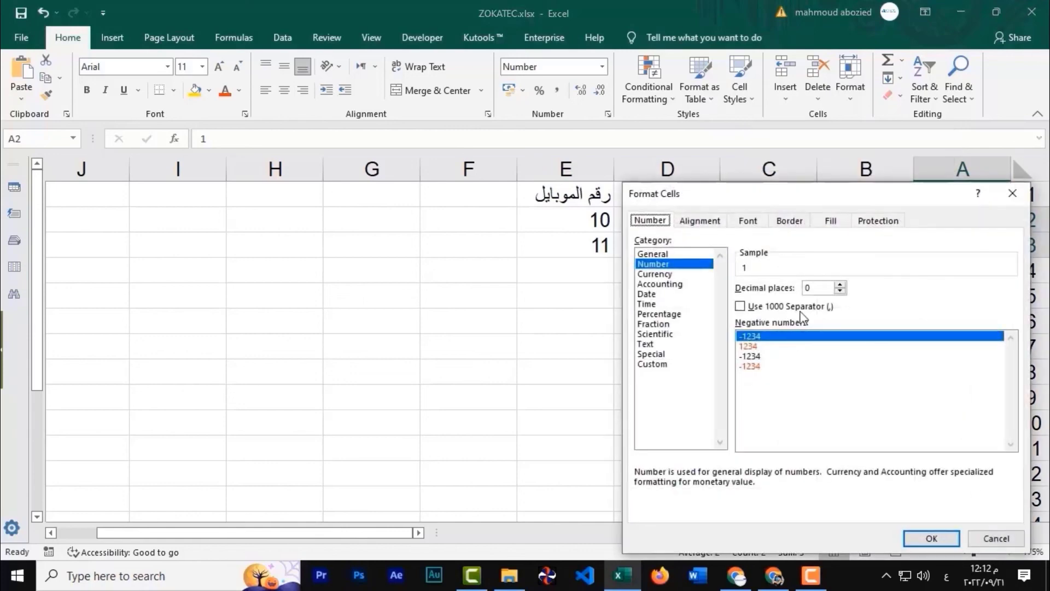